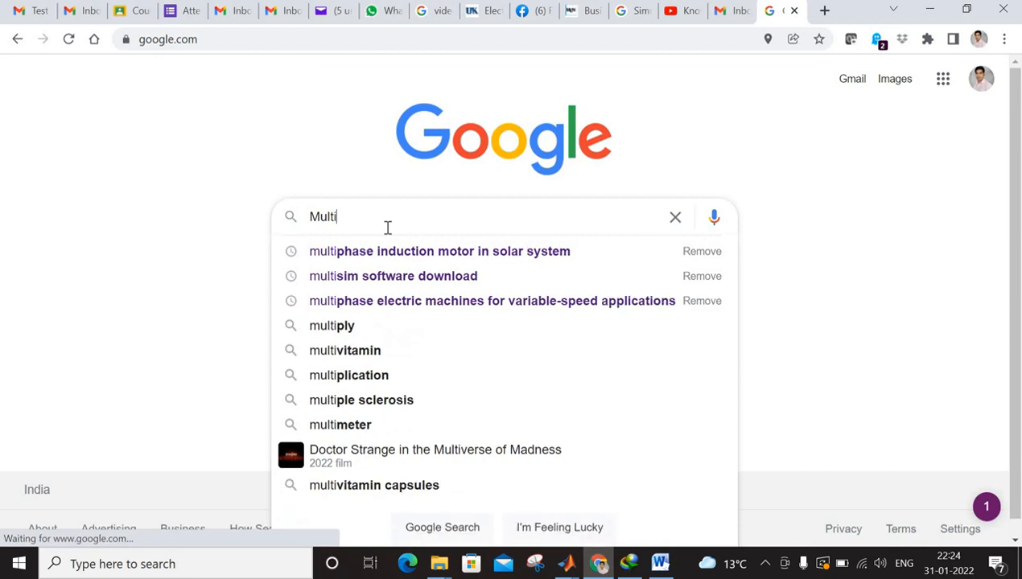
- Search for "multisim software download" and open the National Instruments Multisim download page to review its version and edition options
{"action": "key", "text": "BackSpace"}
{"action": "type", "text": "sim"}
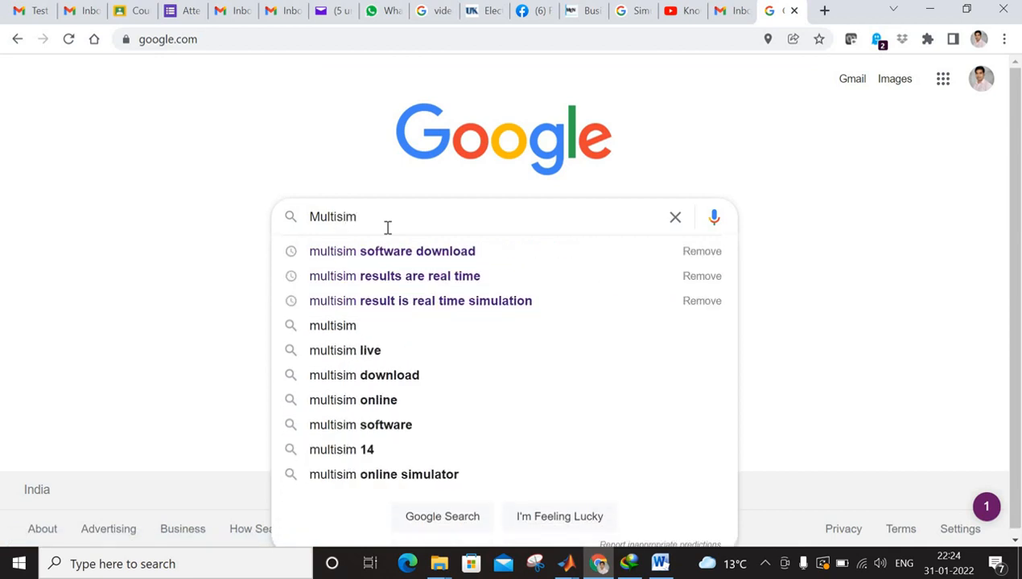
{"action": "key", "text": "Down"}
{"action": "key", "text": "Return"}
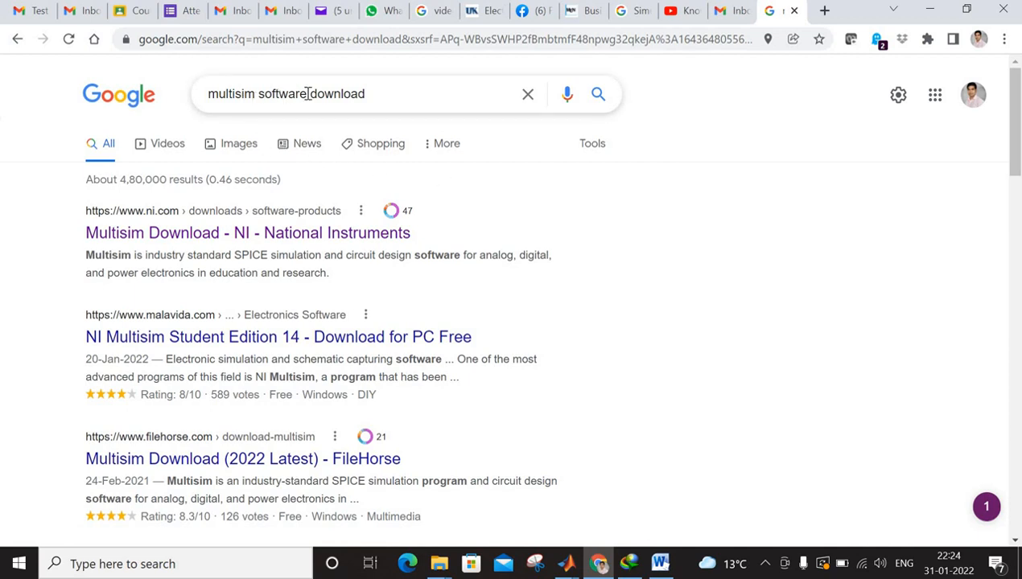
{"action": "left_click", "coordinate": [334, 235]}
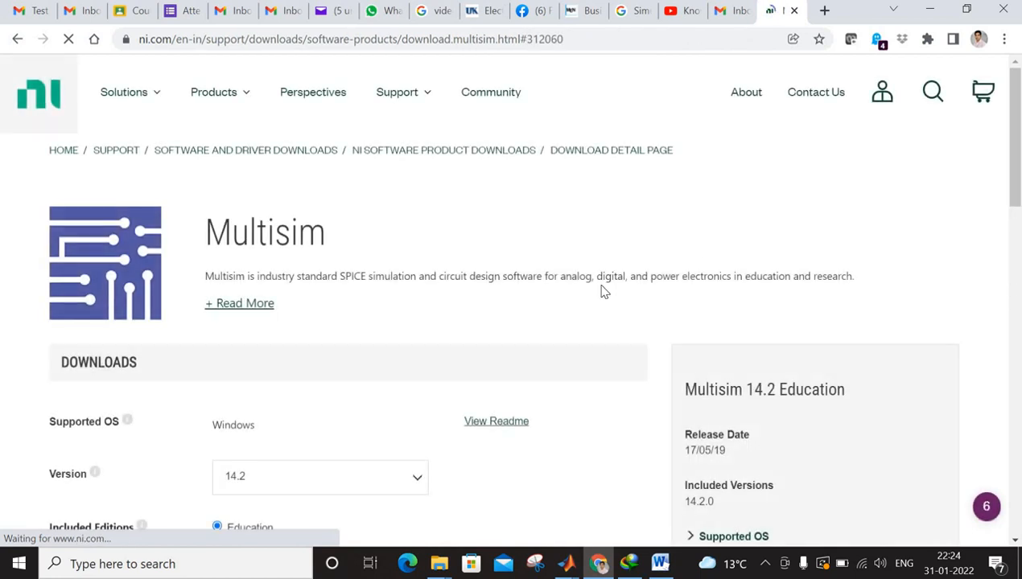
{"action": "scroll", "coordinate": [593, 293], "scroll_direction": "down", "scroll_amount": 3}
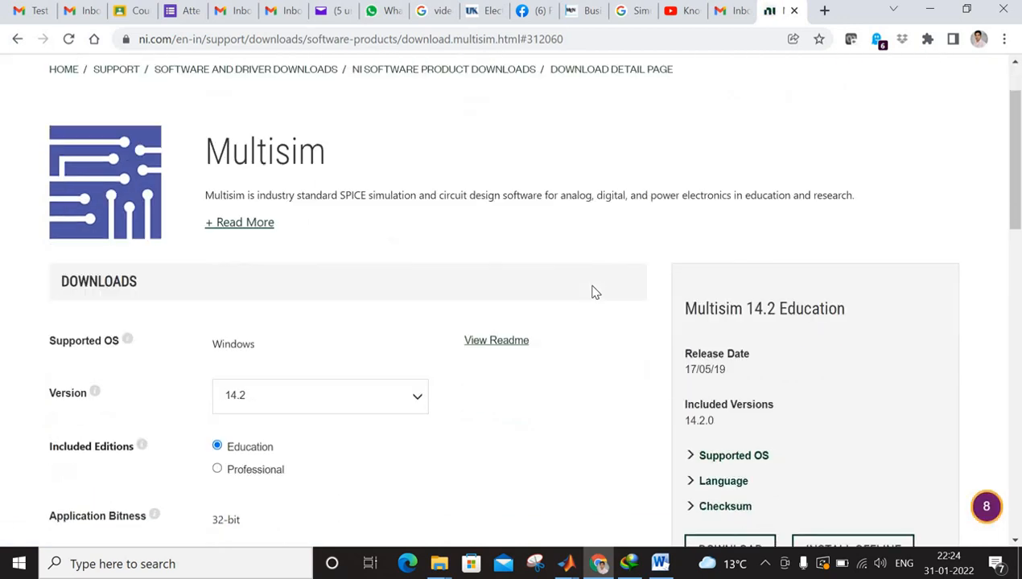
{"action": "scroll", "coordinate": [593, 293], "scroll_direction": "down", "scroll_amount": 1}
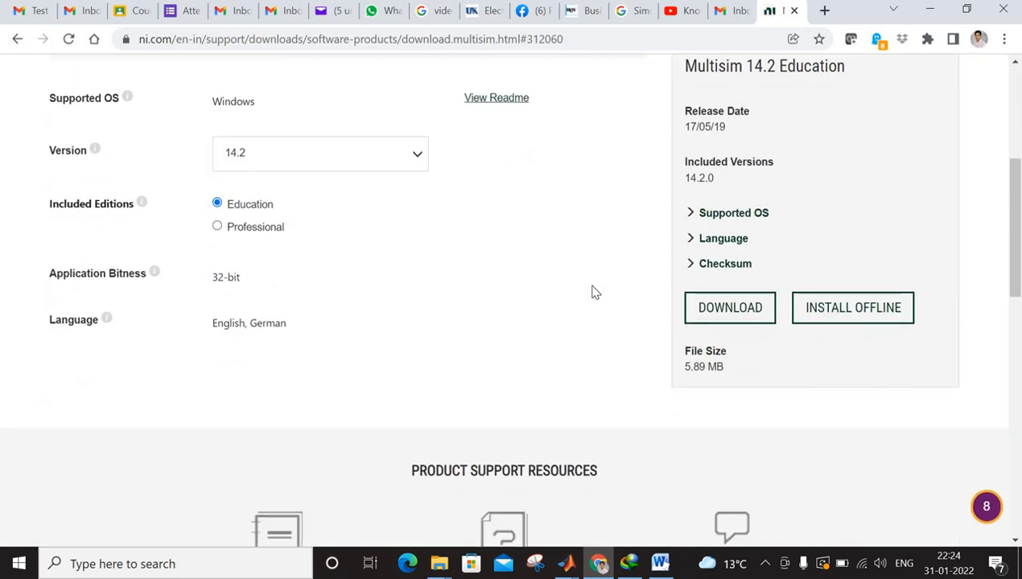
{"action": "scroll", "coordinate": [593, 293], "scroll_direction": "up", "scroll_amount": 1}
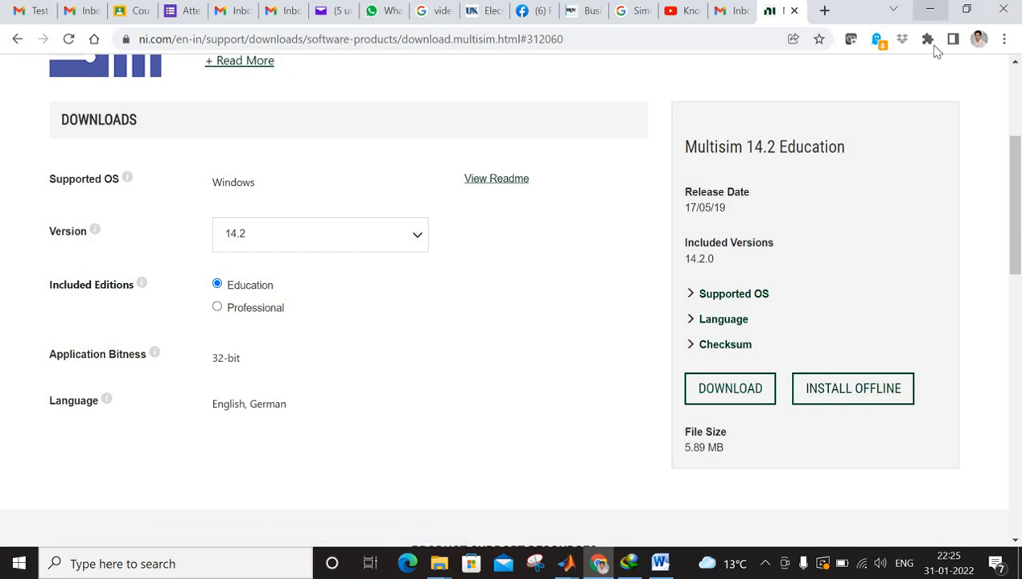
- Minimize the browser, search Windows for "Mul" and launch NI Multisim 13.0
{"action": "left_click", "coordinate": [930, 9]}
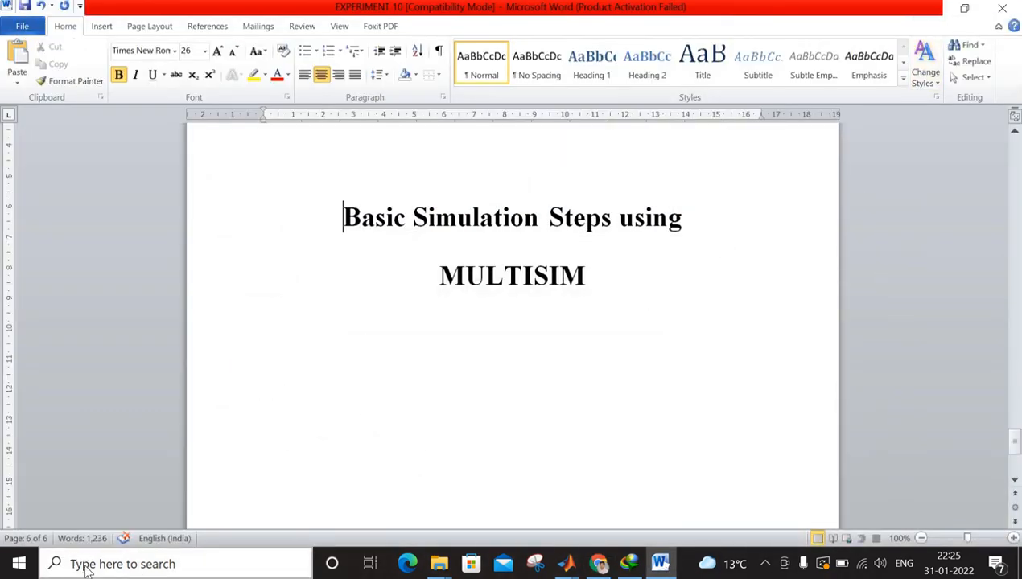
{"action": "left_click", "coordinate": [87, 567]}
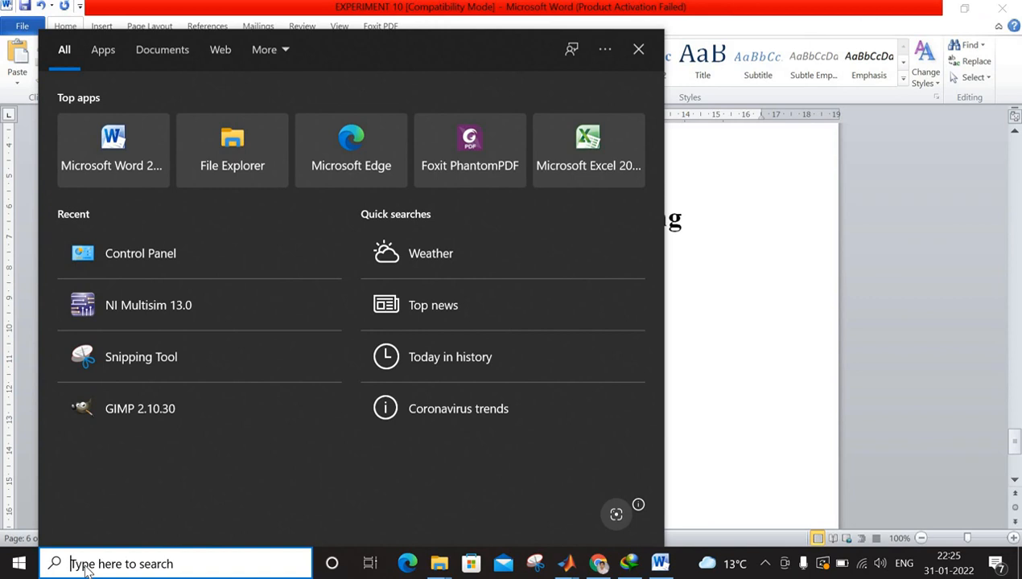
{"action": "type", "text": "M"}
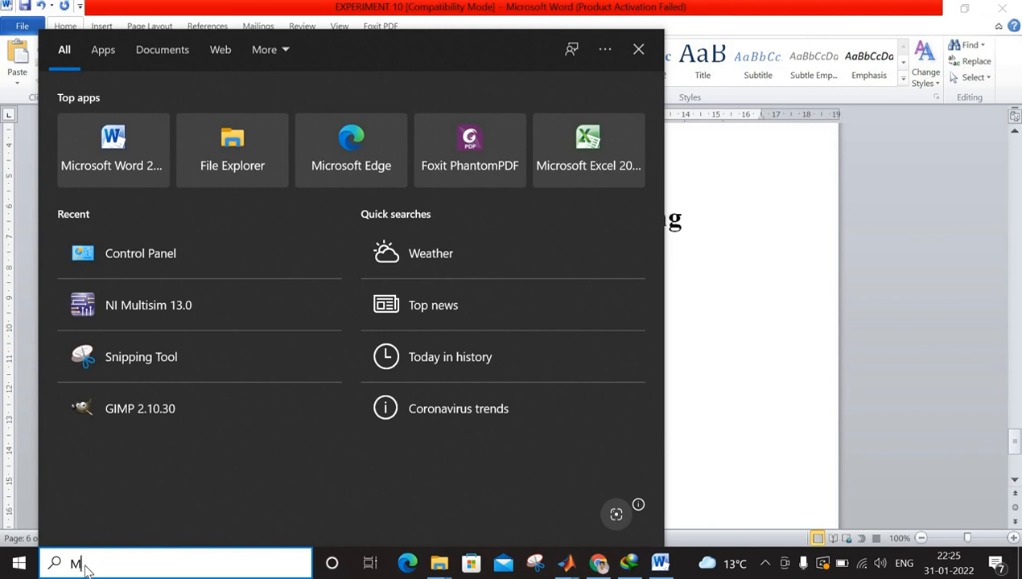
{"action": "type", "text": "ul"}
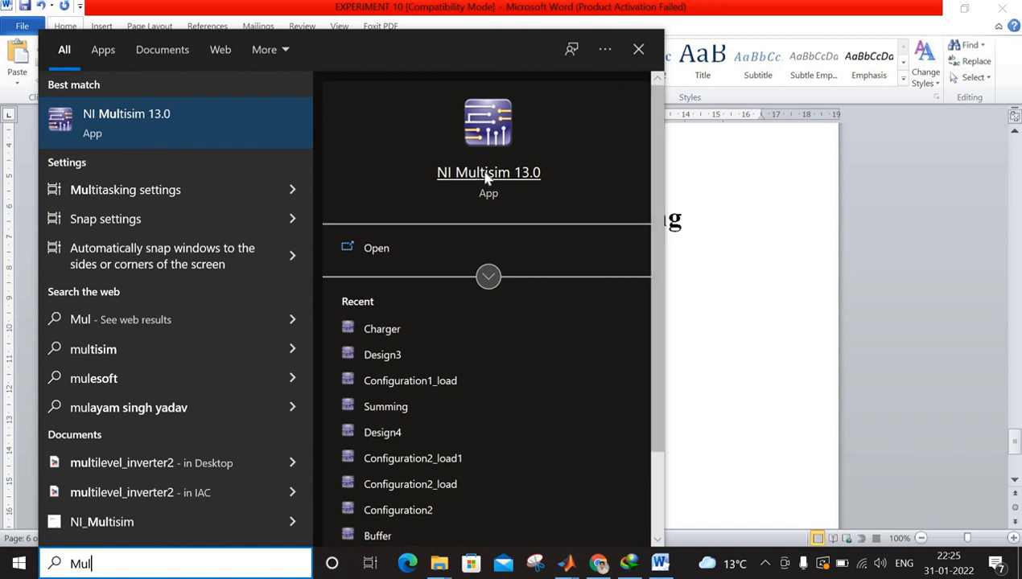
{"action": "left_click", "coordinate": [488, 139]}
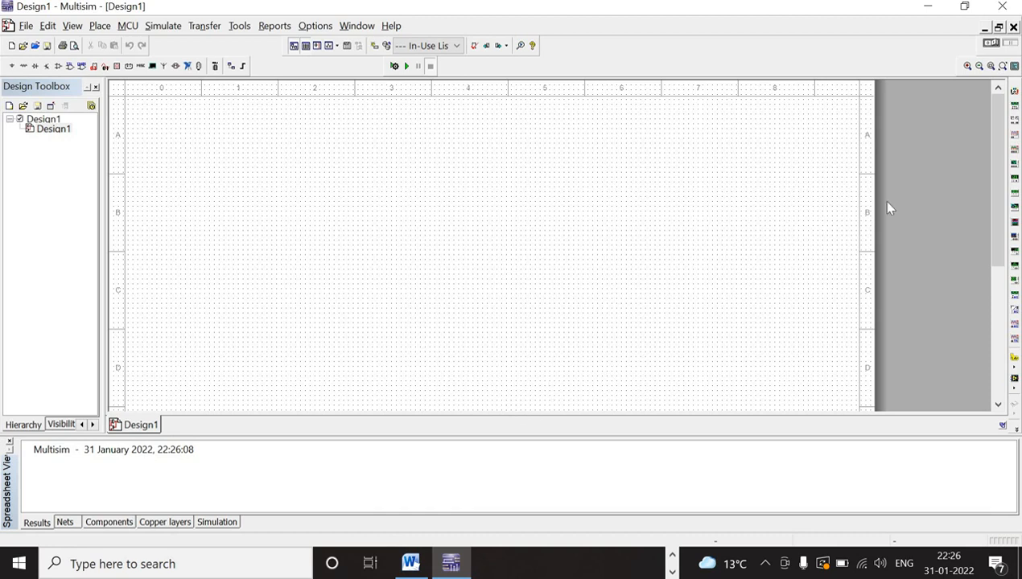
{"action": "mouse_move", "coordinate": [997, 204]}
{"action": "left_mouse_down"}
{"action": "mouse_move", "coordinate": [997, 233]}
{"action": "mouse_move", "coordinate": [990, 192]}
{"action": "left_mouse_up"}
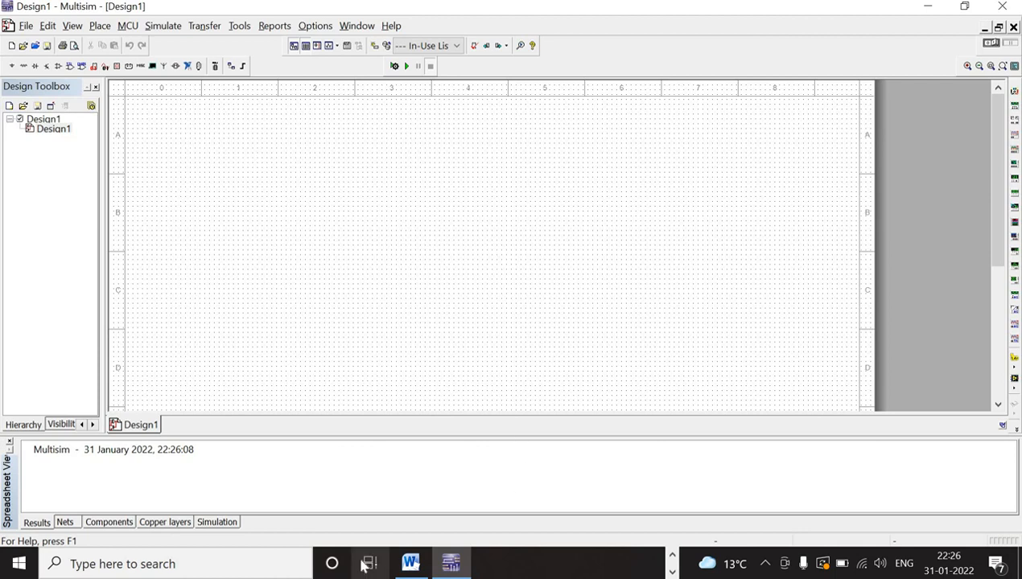
{"action": "mouse_move", "coordinate": [410, 563]}
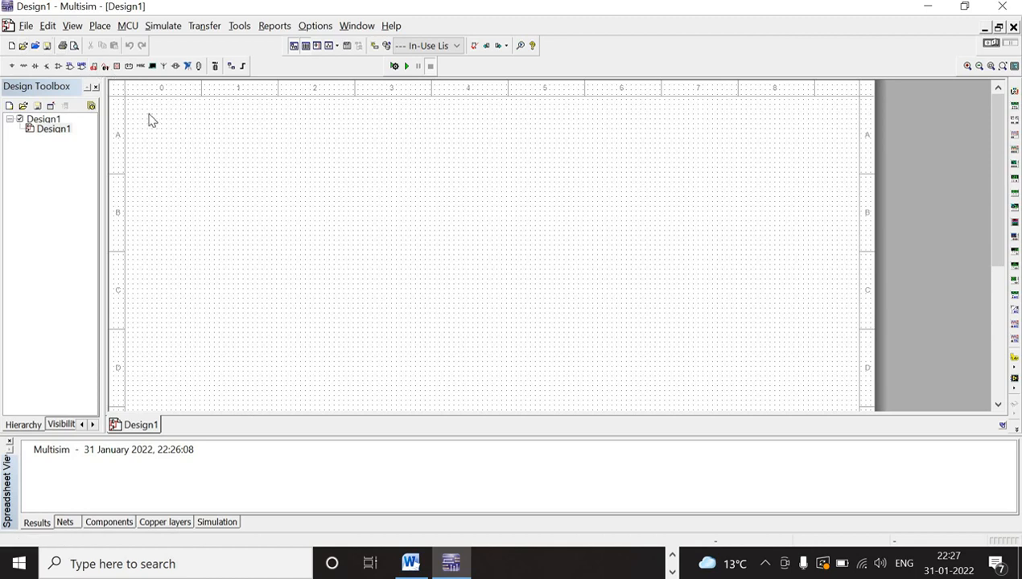
- Place a 1BH62 diode from the Diodes group in the upper middle of the schematic sheet
{"action": "left_click", "coordinate": [98, 27]}
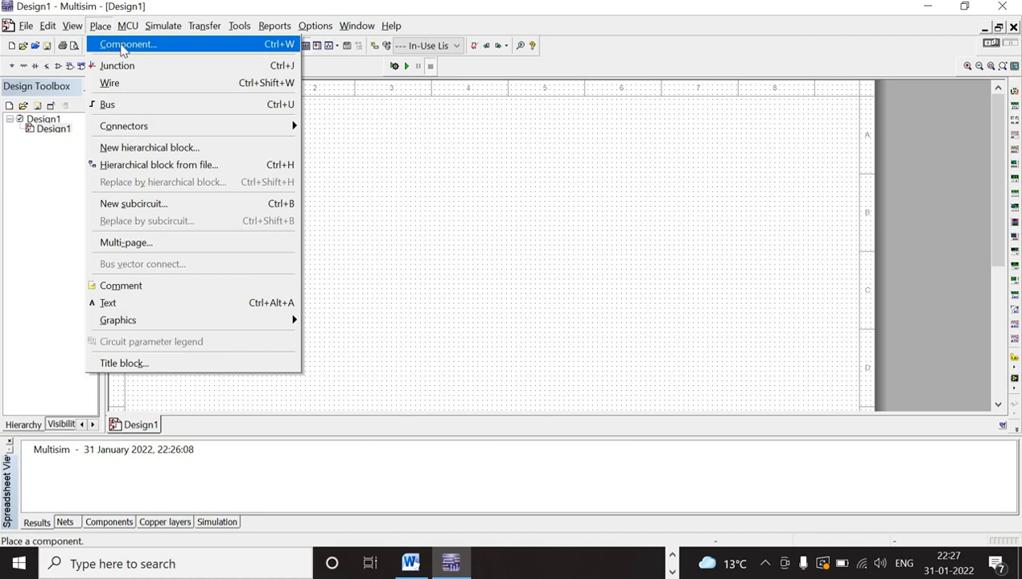
{"action": "left_click", "coordinate": [123, 50]}
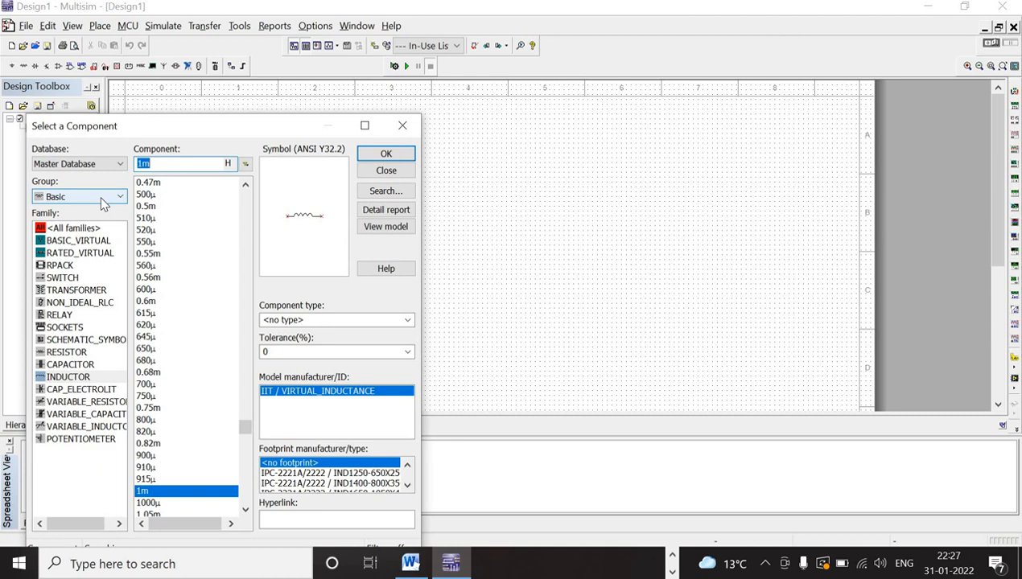
{"action": "left_click", "coordinate": [102, 201]}
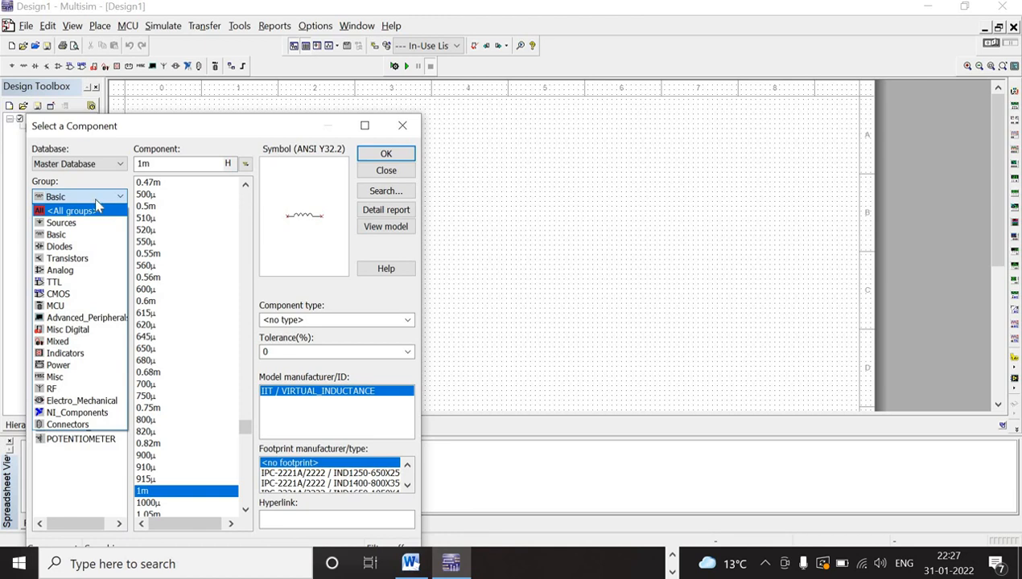
{"action": "left_click", "coordinate": [70, 250]}
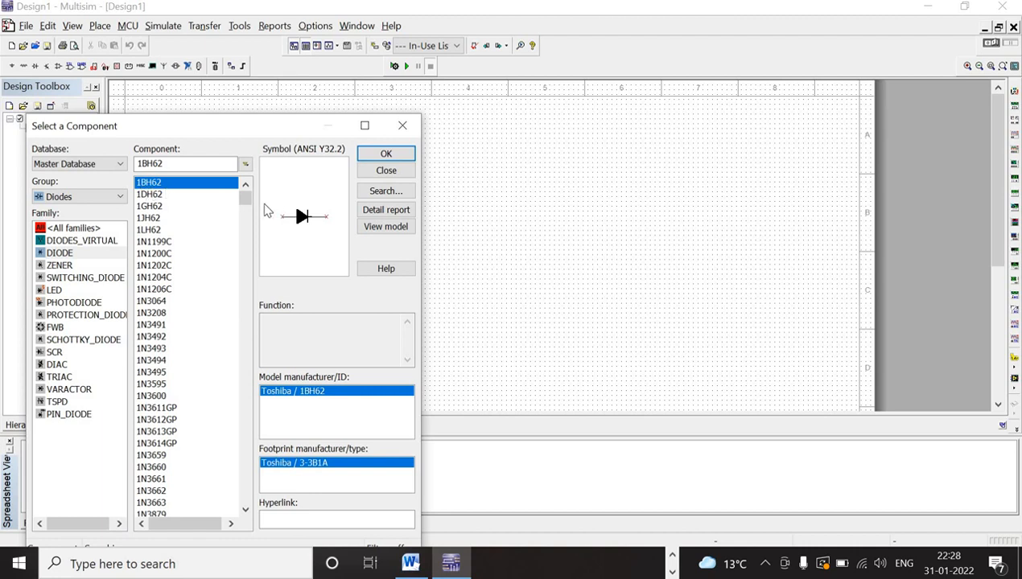
{"action": "left_click", "coordinate": [157, 194]}
{"action": "left_click", "coordinate": [157, 184]}
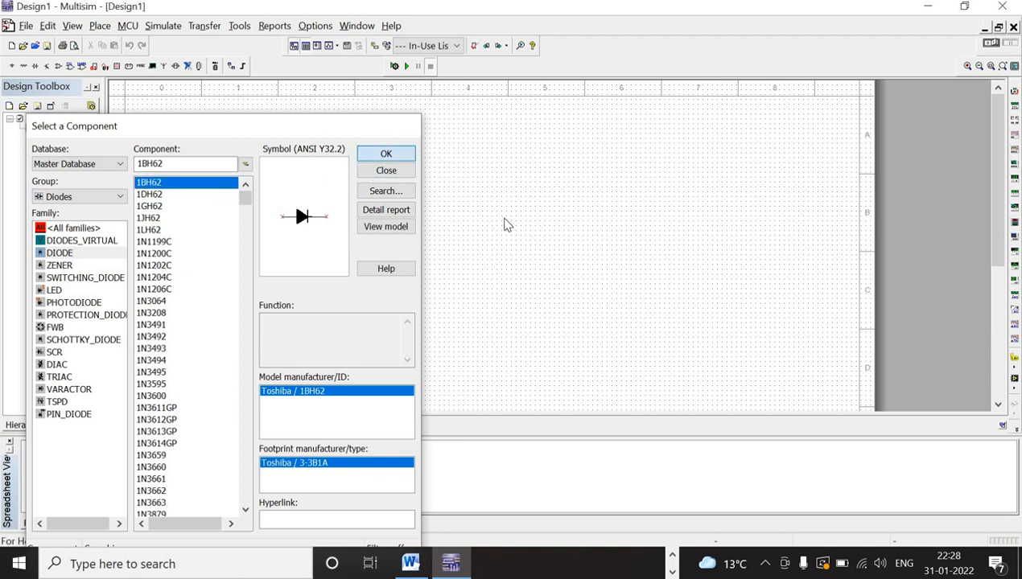
{"action": "key", "text": "Return"}
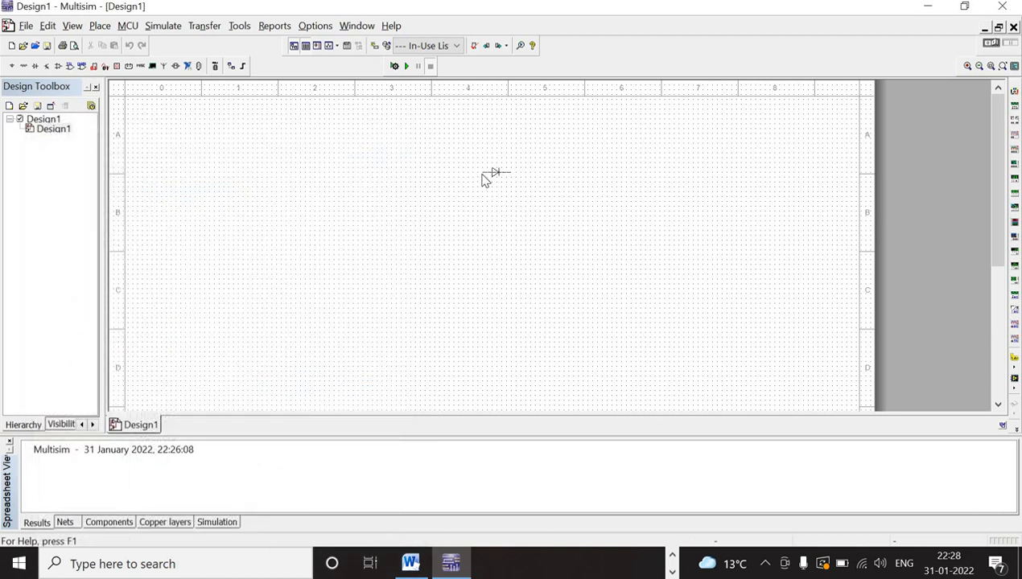
{"action": "left_click", "coordinate": [482, 172]}
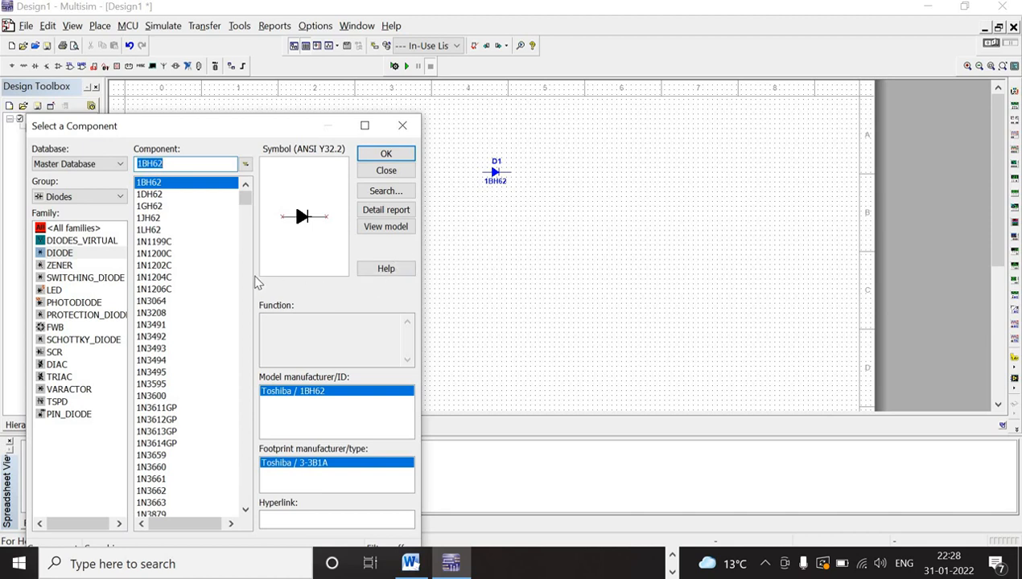
- Place an AC_POWER source from the Sources group below and to the left of the diode
{"action": "left_click", "coordinate": [86, 201]}
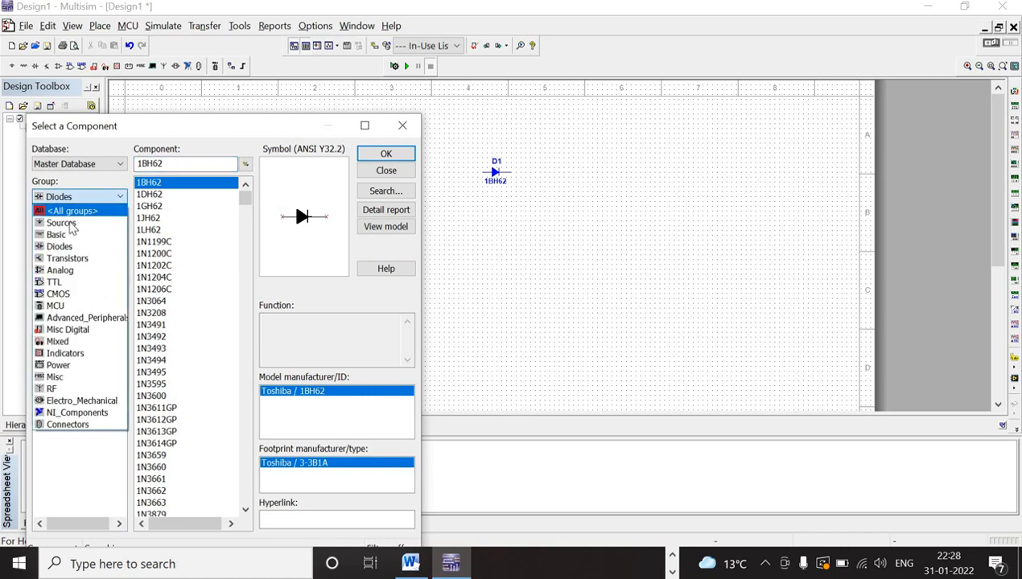
{"action": "left_click", "coordinate": [64, 222]}
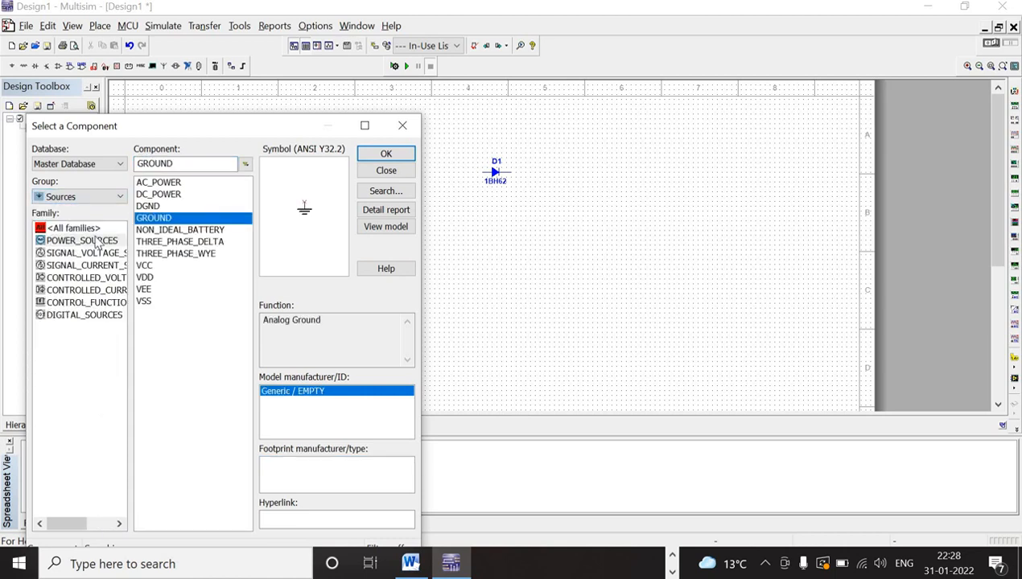
{"action": "left_click", "coordinate": [160, 184]}
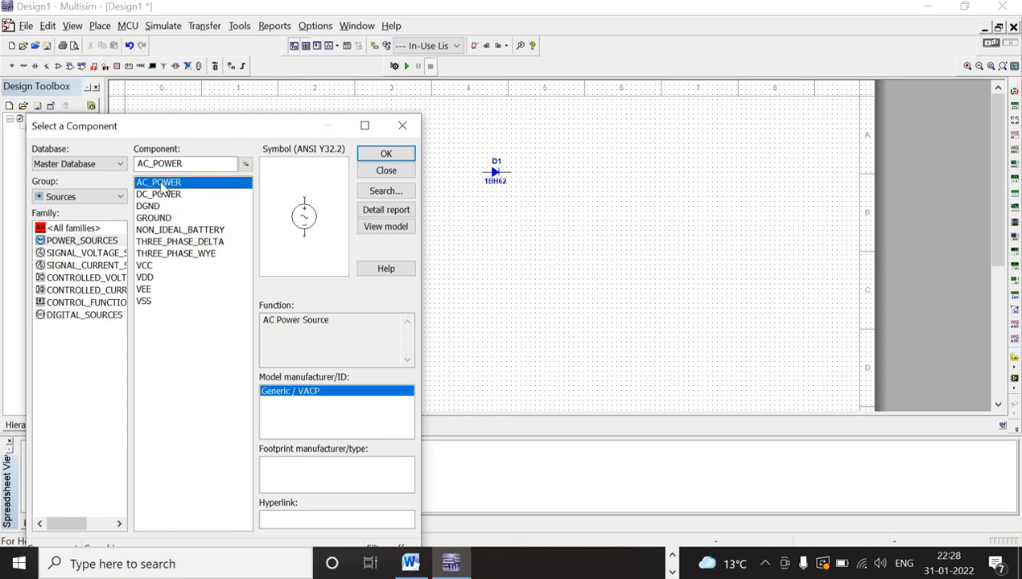
{"action": "left_click", "coordinate": [372, 158]}
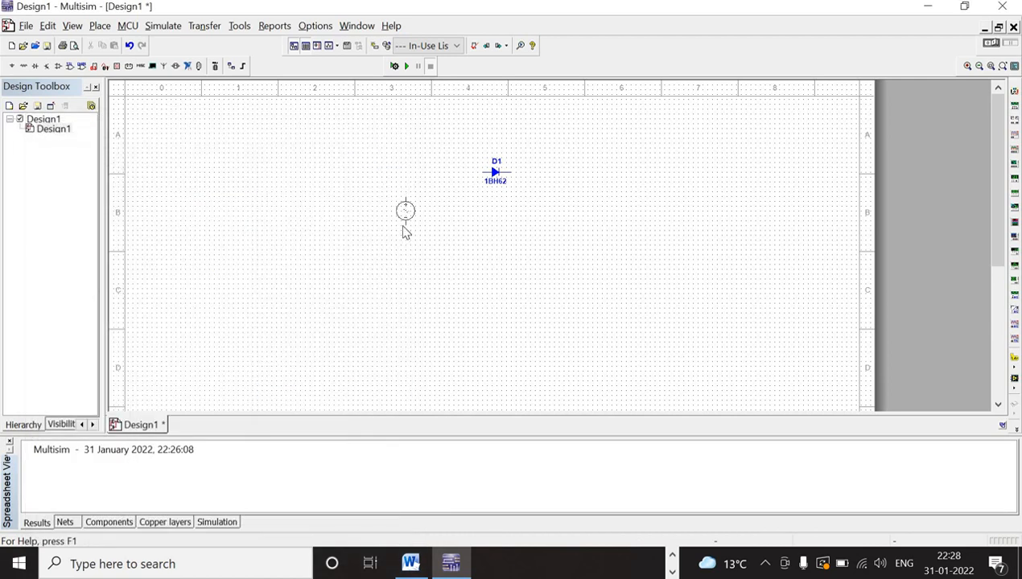
{"action": "left_click", "coordinate": [402, 228]}
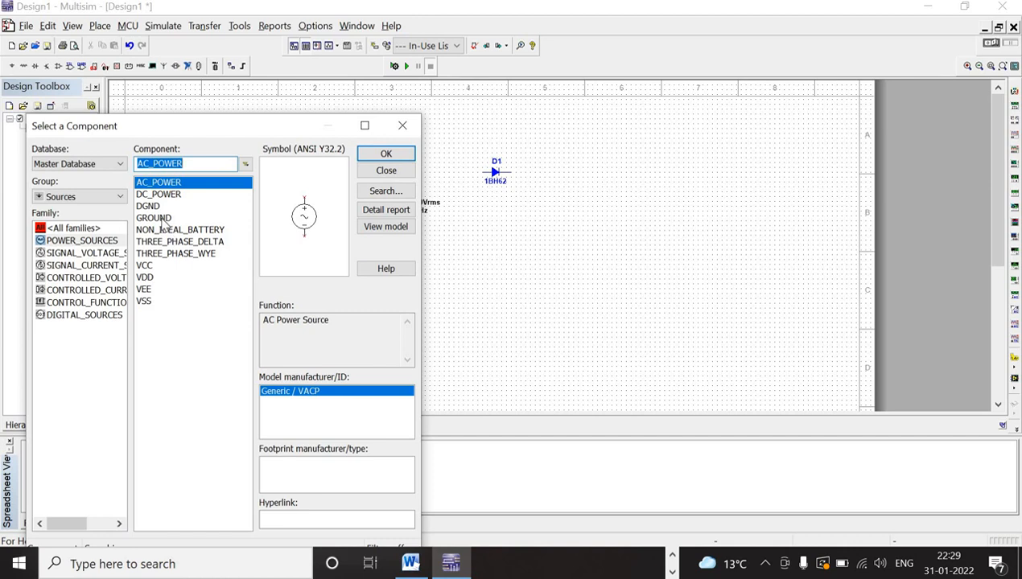
- Place a GROUND symbol directly below the AC source and close the component browser
{"action": "left_click", "coordinate": [162, 219]}
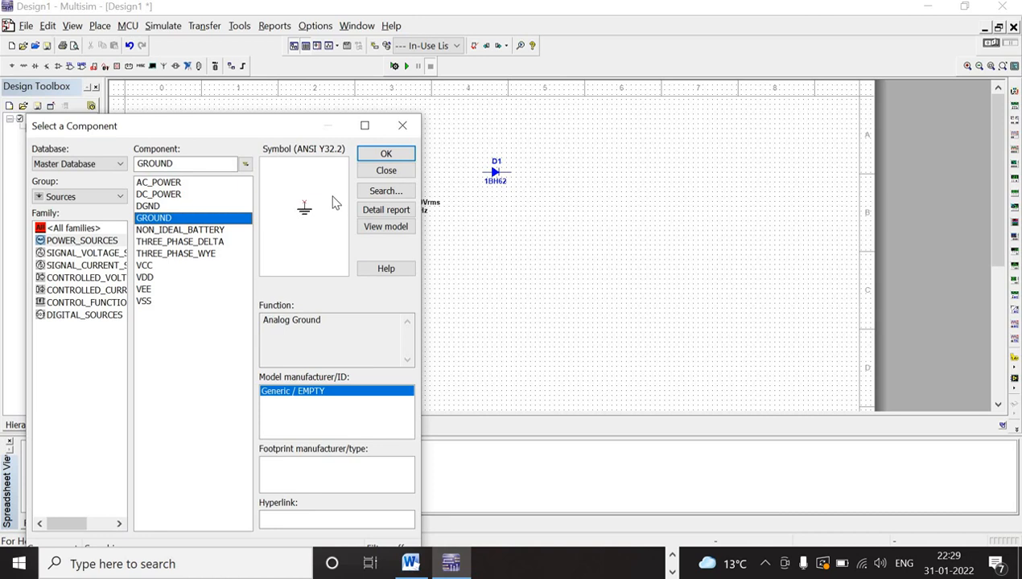
{"action": "left_click", "coordinate": [384, 157]}
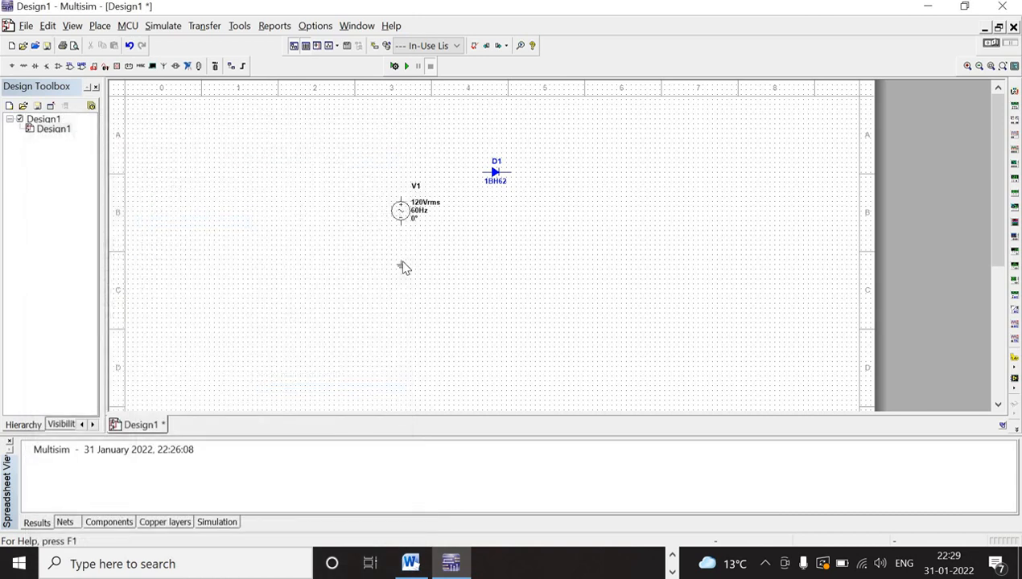
{"action": "left_click", "coordinate": [404, 268]}
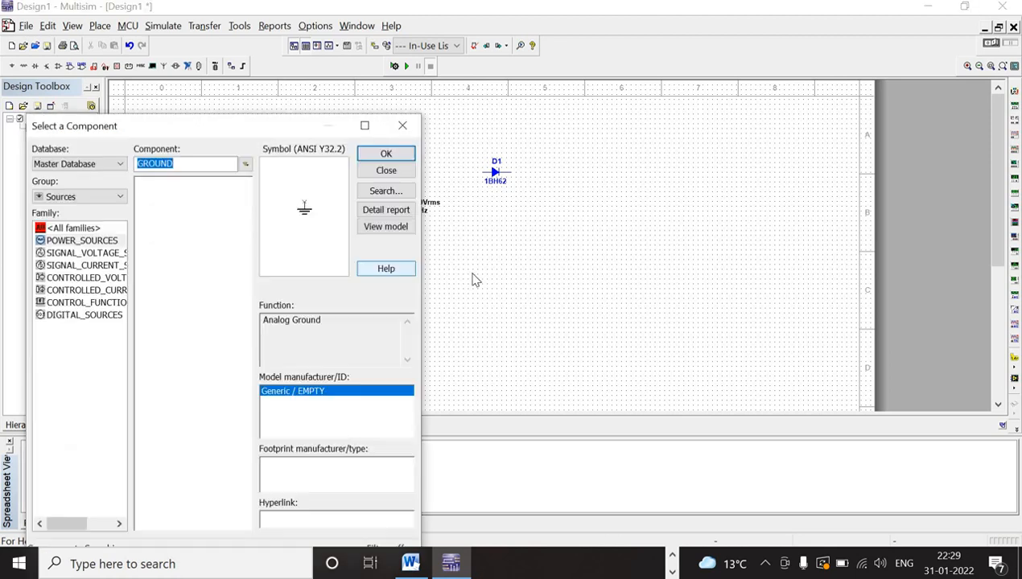
{"action": "left_click", "coordinate": [386, 172]}
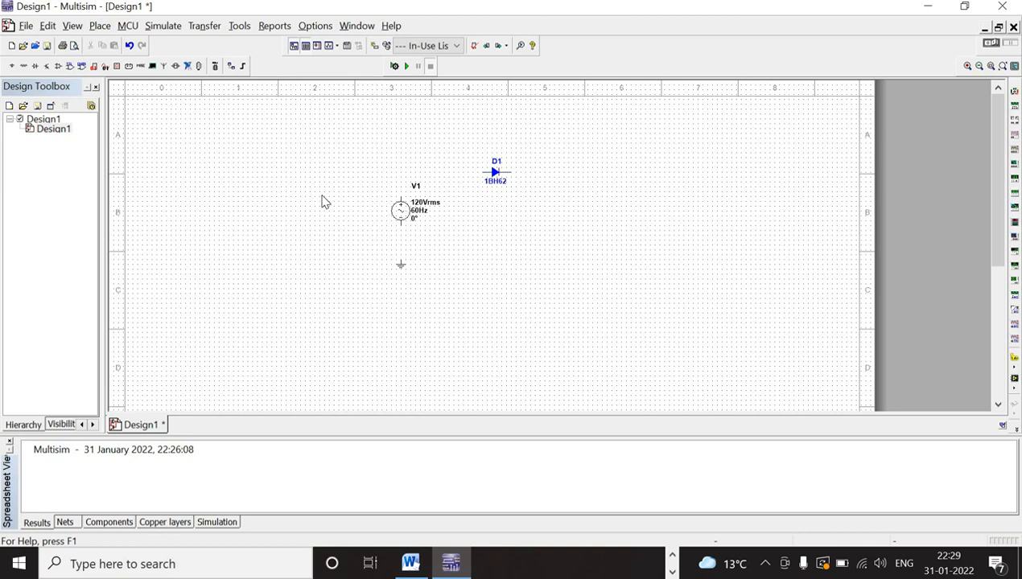
- Open the component browser and list the RESISTOR family of the Basic group
{"action": "left_click", "coordinate": [160, 27]}
{"action": "left_click", "coordinate": [97, 26]}
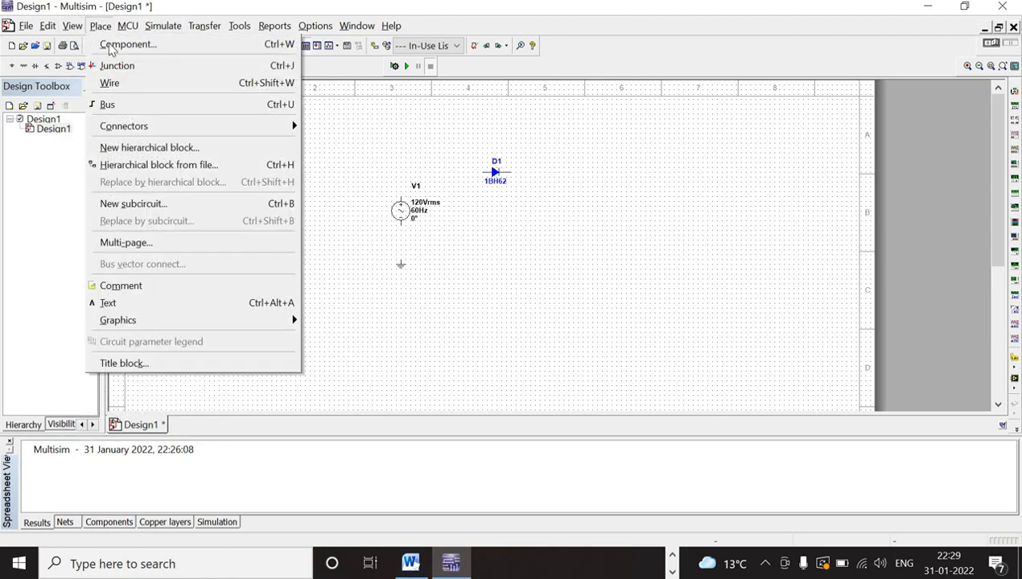
{"action": "left_click", "coordinate": [113, 46]}
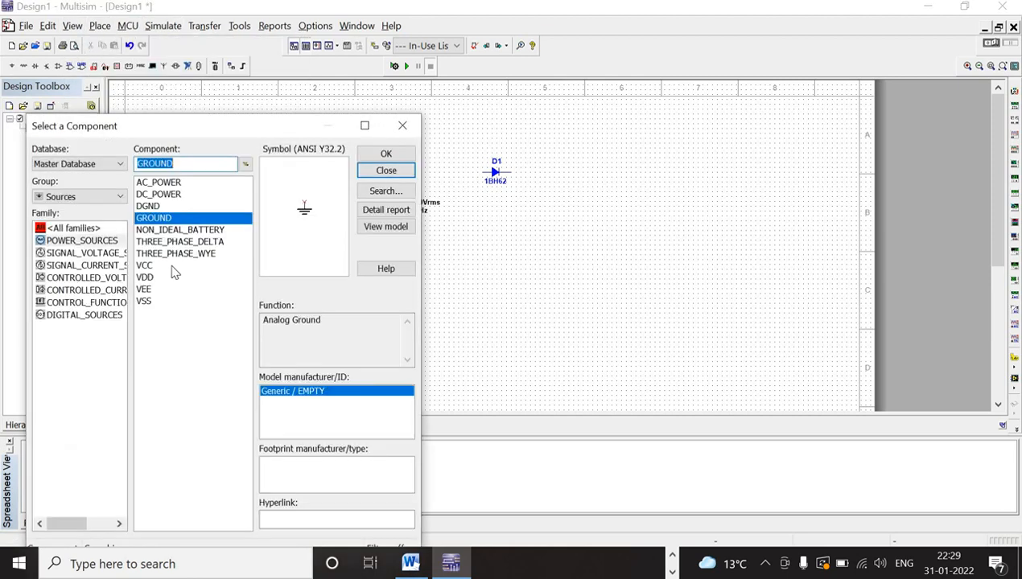
{"action": "left_click", "coordinate": [93, 198]}
{"action": "left_click", "coordinate": [80, 233]}
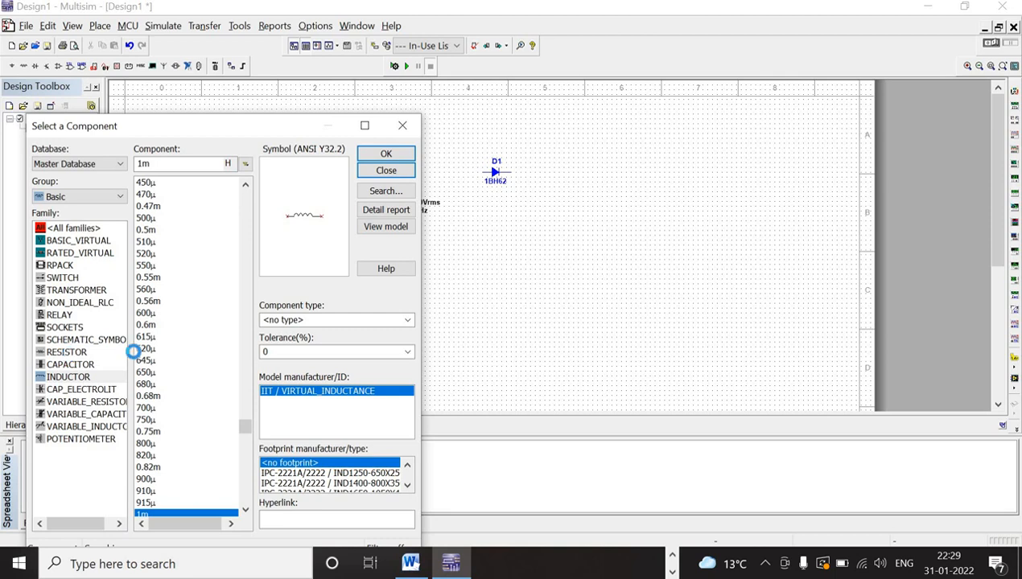
{"action": "left_click", "coordinate": [69, 351]}
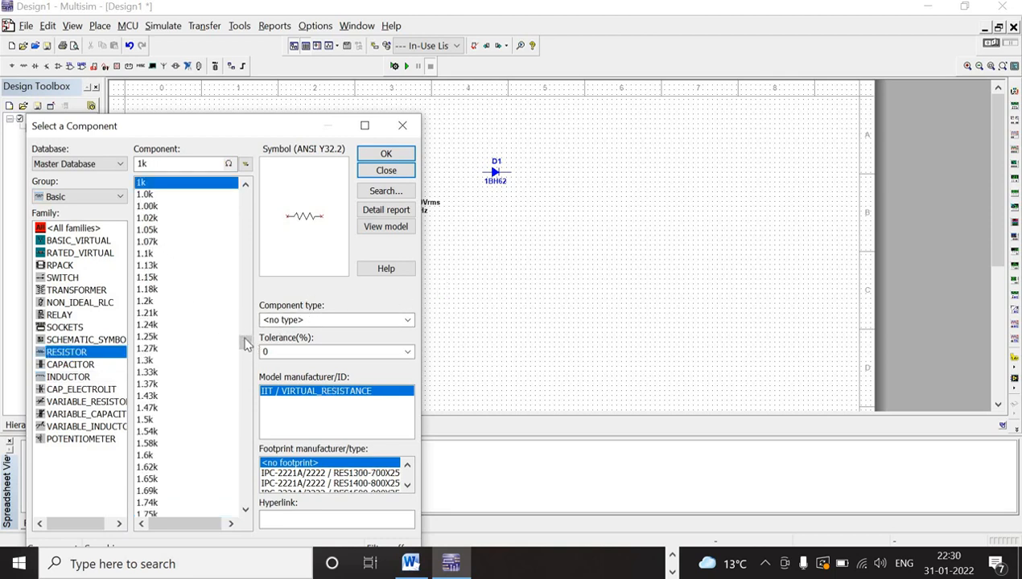
- Place a 0.001 Ω resistor to the right of the diode and close the component browser
{"action": "left_click_drag", "start_coordinate": [244, 339], "coordinate": [246, 181]}
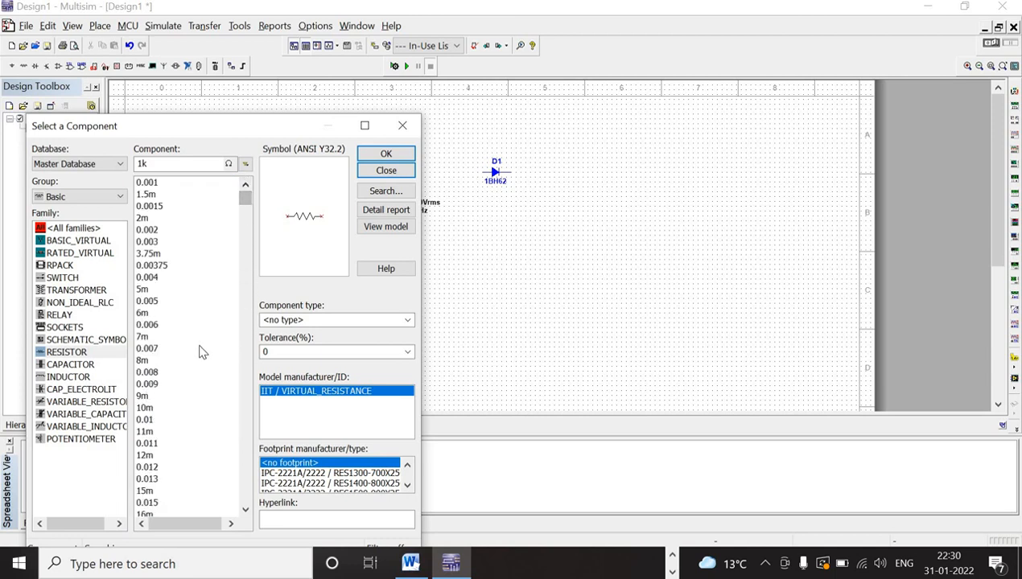
{"action": "scroll", "coordinate": [202, 352], "scroll_direction": "down", "scroll_amount": 2}
{"action": "scroll", "coordinate": [201, 352], "scroll_direction": "down", "scroll_amount": 4}
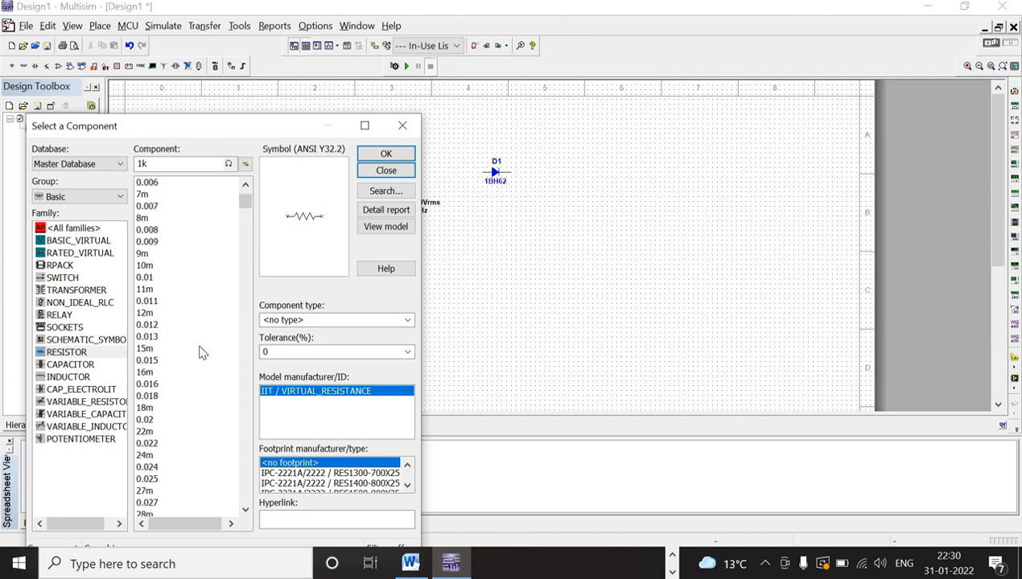
{"action": "scroll", "coordinate": [201, 351], "scroll_direction": "up", "scroll_amount": 3}
{"action": "scroll", "coordinate": [201, 352], "scroll_direction": "up", "scroll_amount": 3}
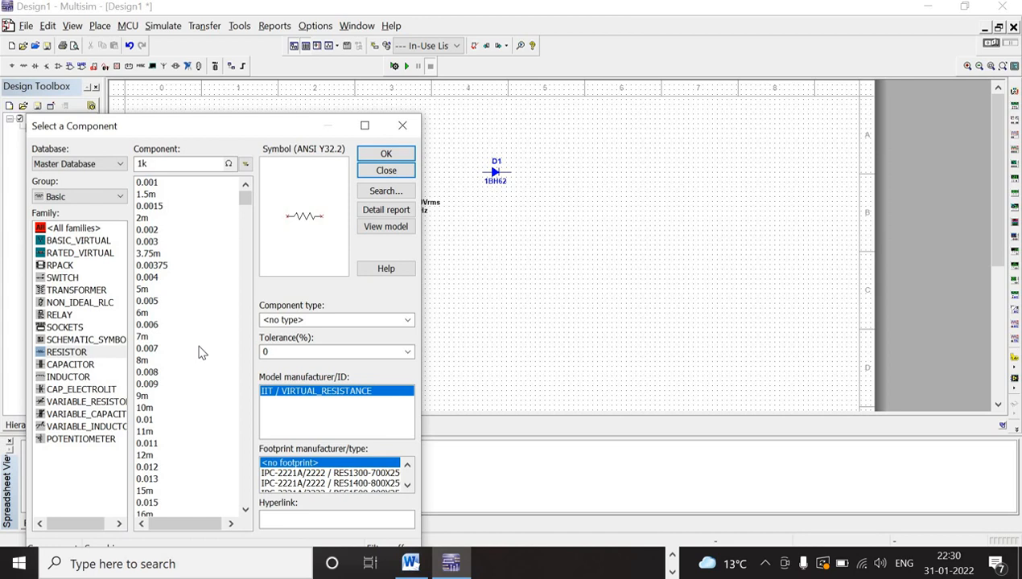
{"action": "scroll", "coordinate": [202, 351], "scroll_direction": "down", "scroll_amount": 1}
{"action": "scroll", "coordinate": [201, 351], "scroll_direction": "down", "scroll_amount": 2}
{"action": "scroll", "coordinate": [201, 352], "scroll_direction": "down", "scroll_amount": 5}
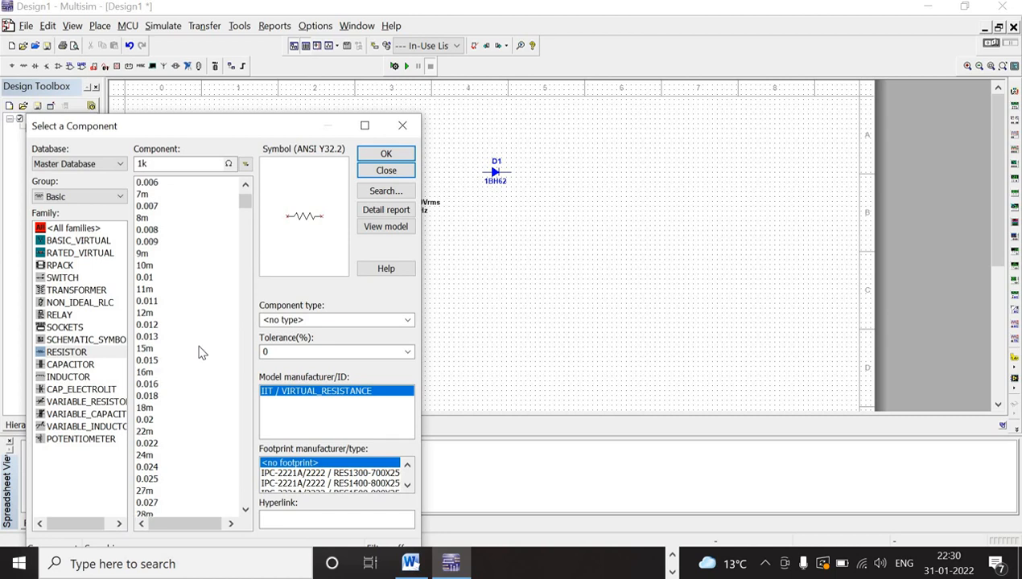
{"action": "scroll", "coordinate": [201, 352], "scroll_direction": "up", "scroll_amount": 8}
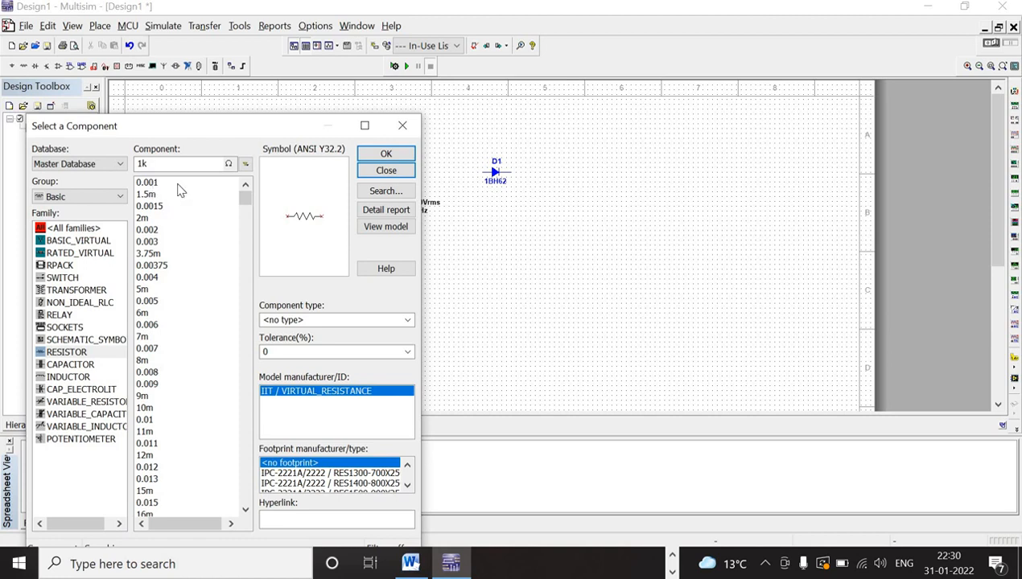
{"action": "left_click", "coordinate": [150, 184]}
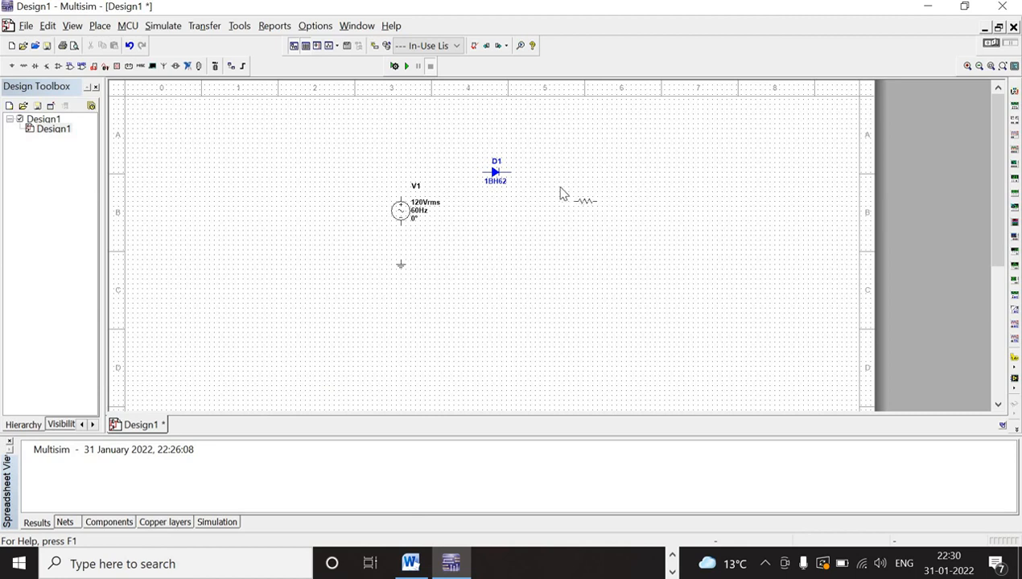
{"action": "left_click", "coordinate": [562, 187]}
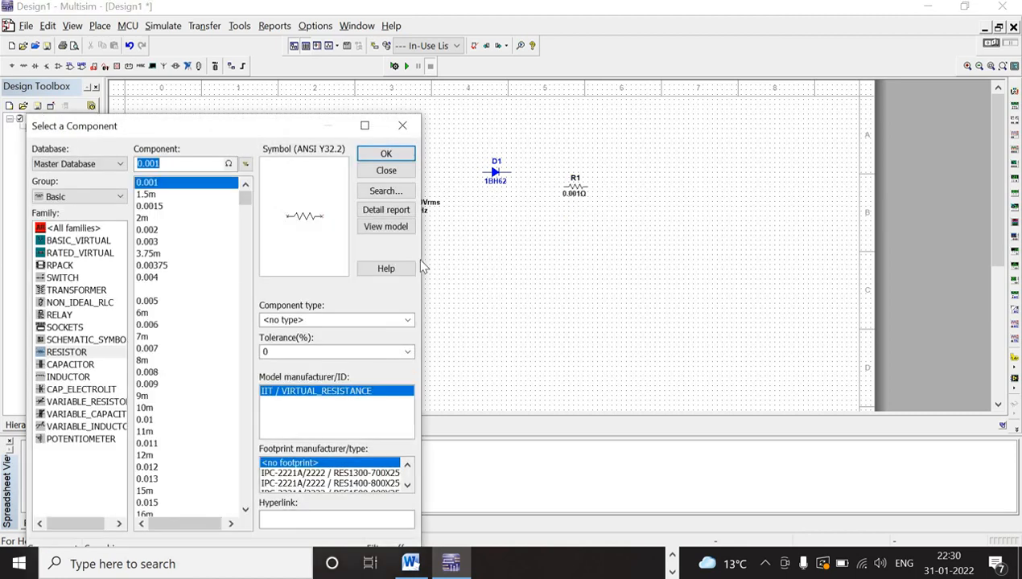
{"action": "left_click", "coordinate": [372, 169]}
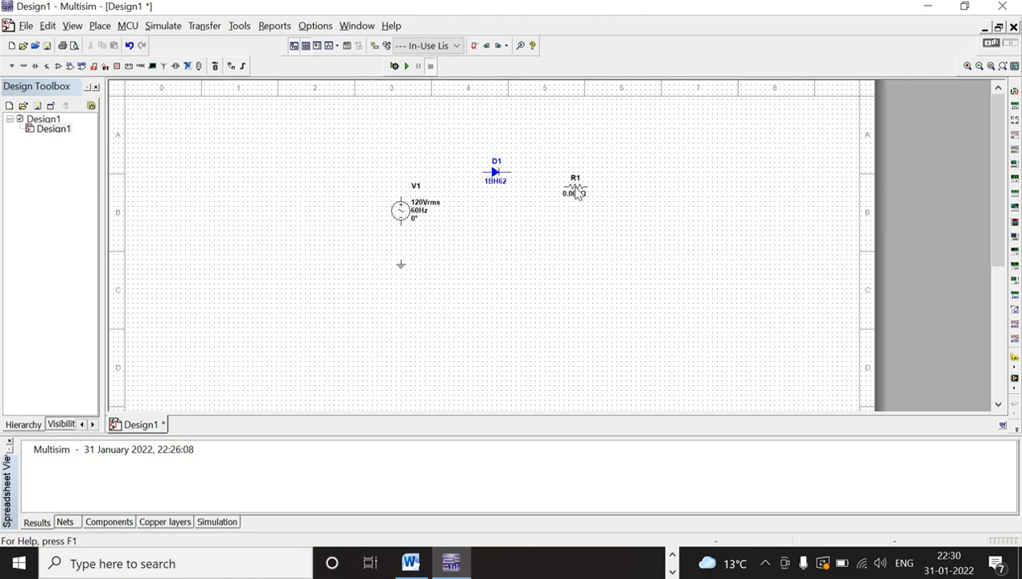
{"action": "left_click", "coordinate": [575, 194]}
{"action": "right_click", "coordinate": [576, 194]}
{"action": "left_click", "coordinate": [525, 257]}
- Wire the upper terminal of the AC source to the diode's anode
{"action": "left_click", "coordinate": [399, 195]}
{"action": "left_click", "coordinate": [482, 173]}
- Rotate the resistor 90° clockwise and move it slightly down so it stands below the diode's level
{"action": "right_click", "coordinate": [573, 193]}
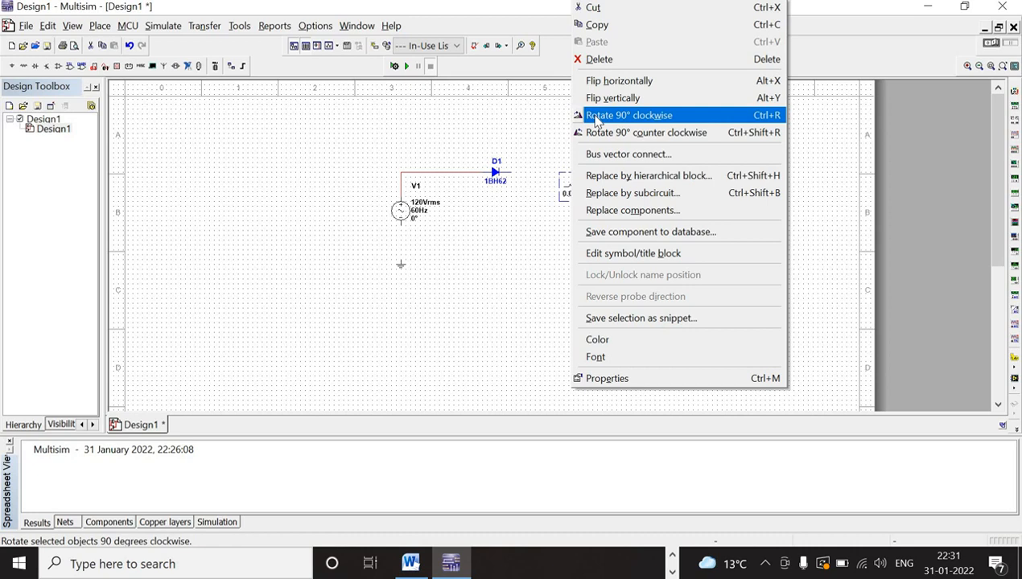
{"action": "left_click", "coordinate": [596, 117]}
{"action": "left_click", "coordinate": [569, 212]}
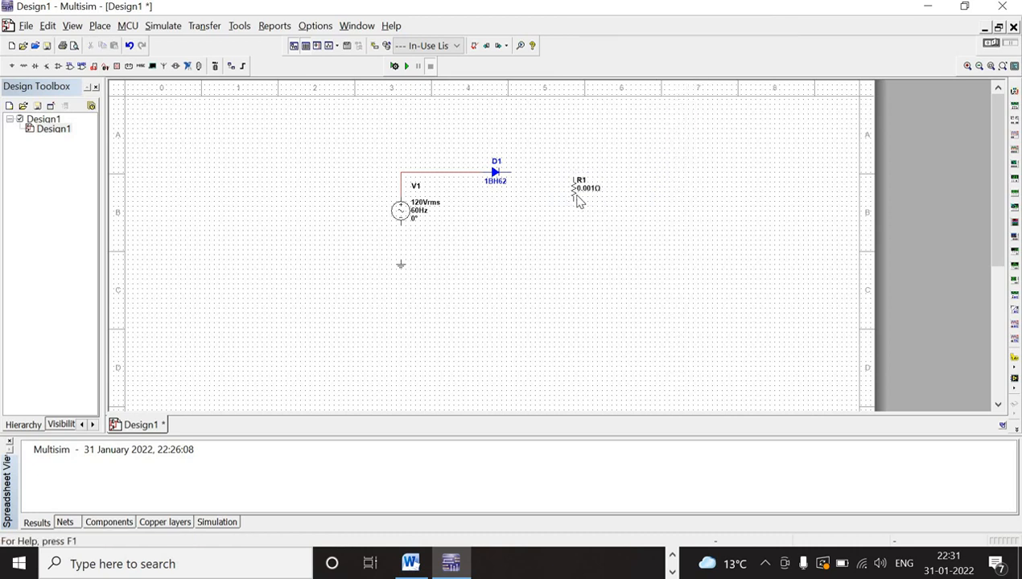
{"action": "left_click_drag", "start_coordinate": [573, 193], "coordinate": [574, 208]}
{"action": "left_click", "coordinate": [575, 239]}
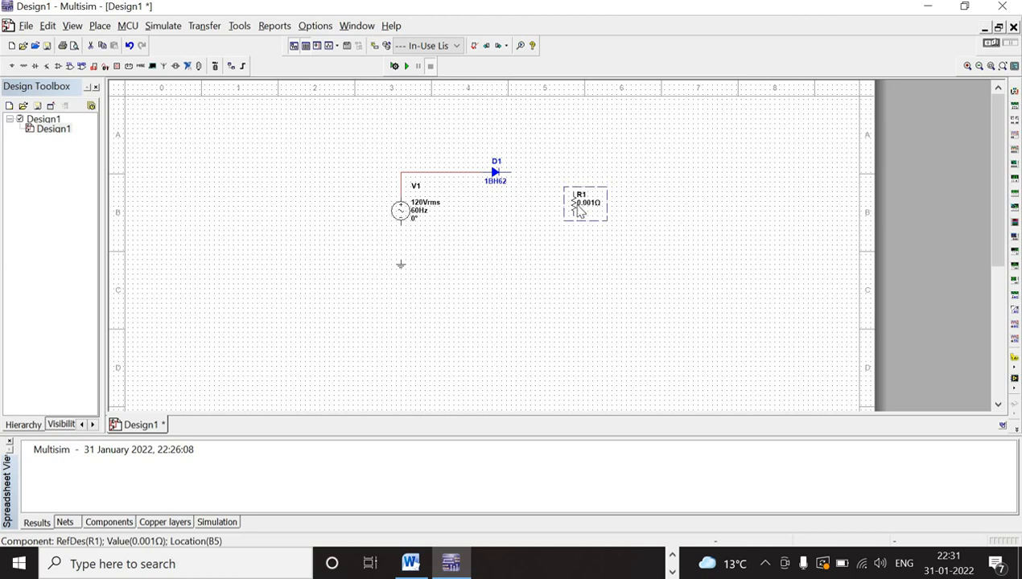
- Wire the resistor's upper end to the diode's cathode and its lower end to the AC source's lower terminal
{"action": "left_click", "coordinate": [574, 189]}
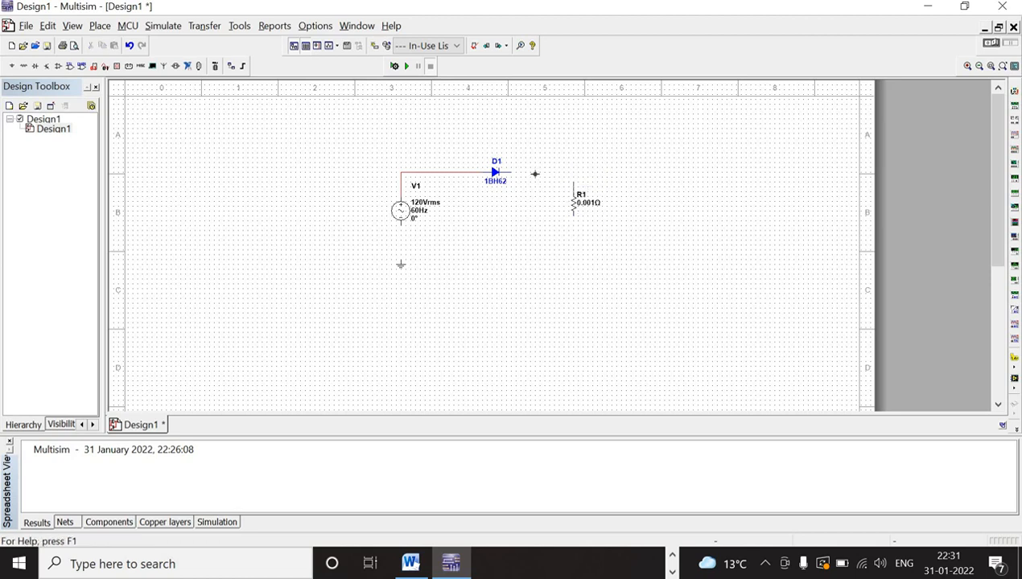
{"action": "left_click", "coordinate": [514, 172]}
{"action": "left_click", "coordinate": [401, 226]}
{"action": "left_click", "coordinate": [575, 217]}
- Wire the ground symbol to the lower circuit wire near the AC source and nudge the source slightly upward
{"action": "left_click", "coordinate": [402, 261]}
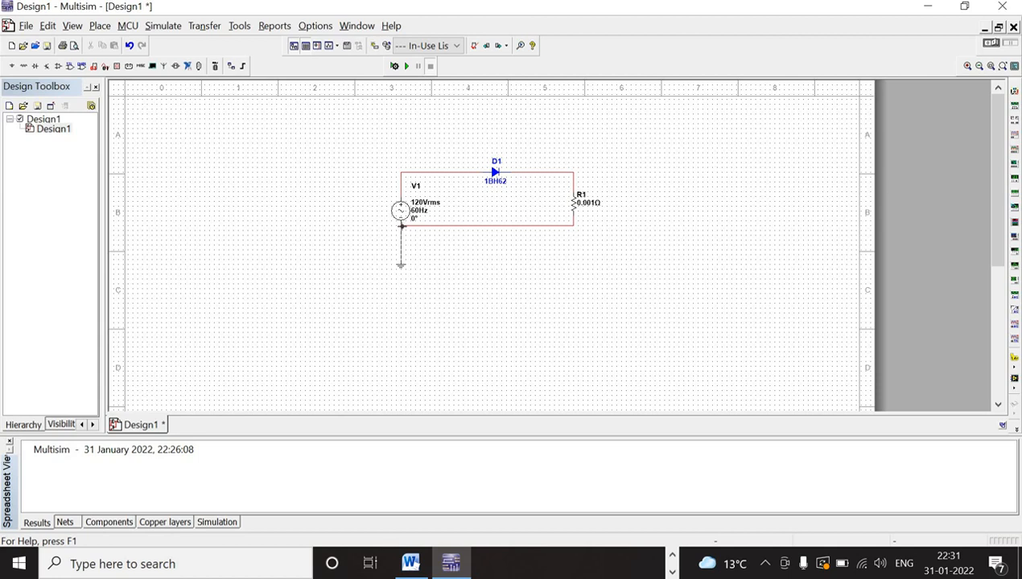
{"action": "key", "text": "Escape"}
{"action": "left_click", "coordinate": [405, 227]}
{"action": "left_click", "coordinate": [400, 210]}
{"action": "key", "text": "Up"}
{"action": "left_click", "coordinate": [476, 304]}
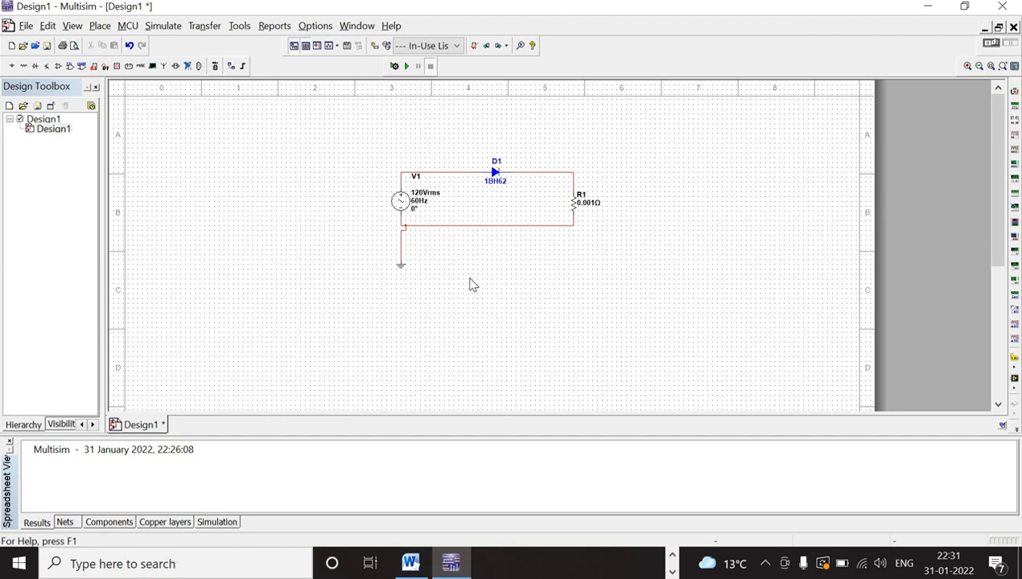
- Set the AC source's RMS voltage to 10 V and its frequency to 50 Hz
{"action": "left_click", "coordinate": [403, 201]}
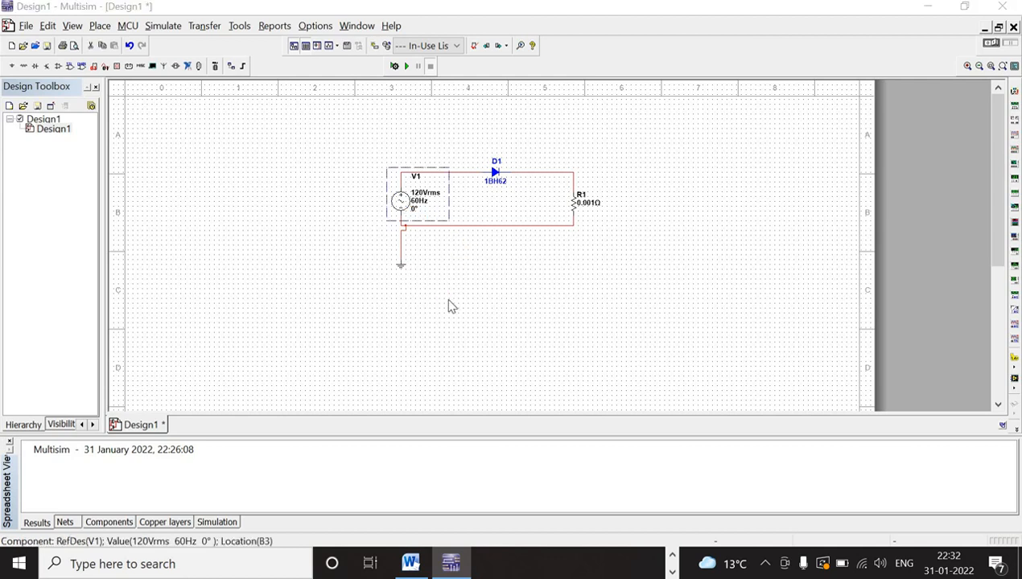
{"action": "key", "text": "ctrl+m"}
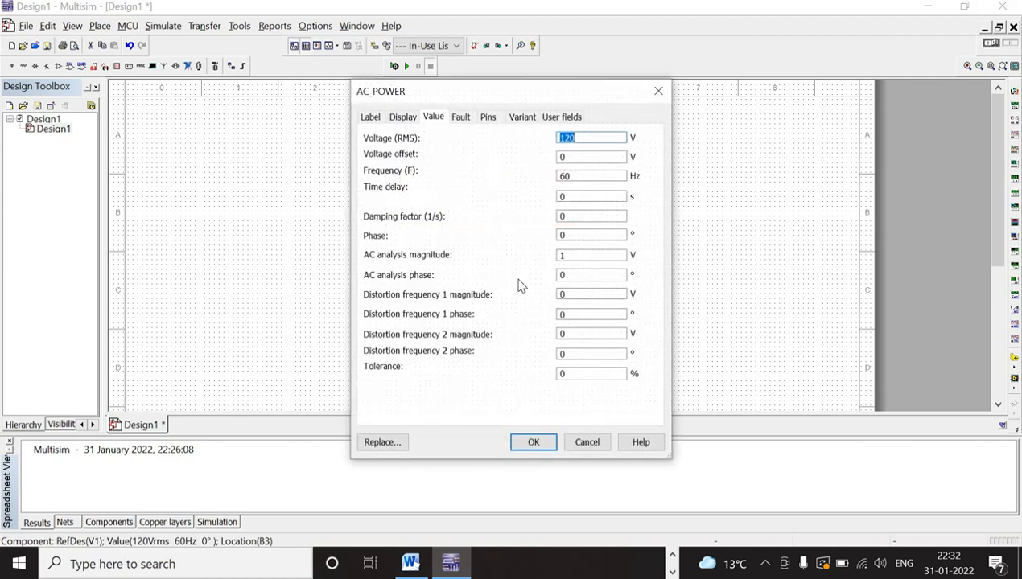
{"action": "left_click", "coordinate": [578, 140]}
{"action": "left_click_drag", "start_coordinate": [578, 140], "coordinate": [568, 138]}
{"action": "type", "text": "0"}
{"action": "left_click_drag", "start_coordinate": [569, 175], "coordinate": [564, 175]}
{"action": "type", "text": "5"}
{"action": "left_click", "coordinate": [530, 444]}
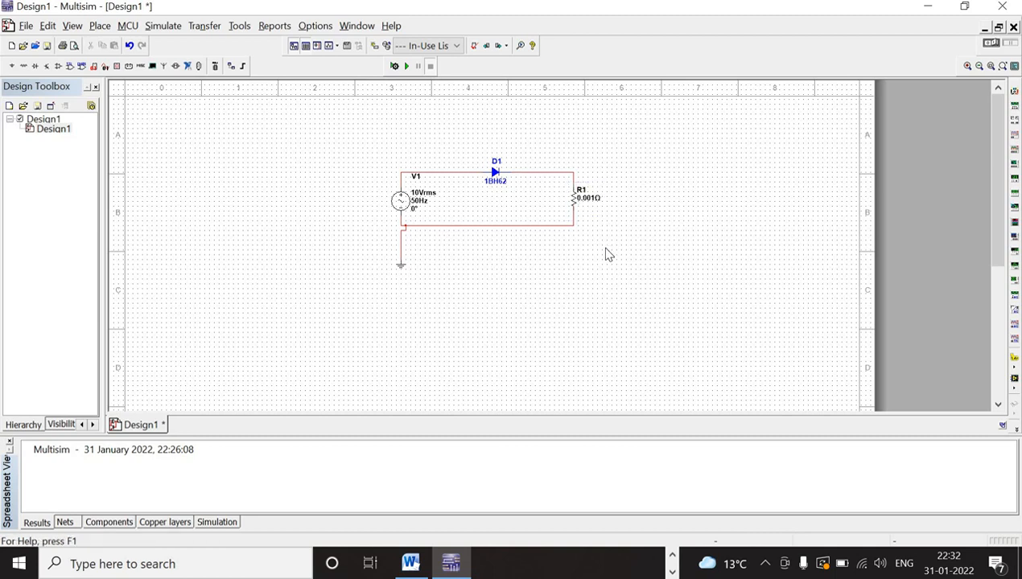
- Set the resistor's resistance to 1 Ω
{"action": "double_click", "coordinate": [576, 201]}
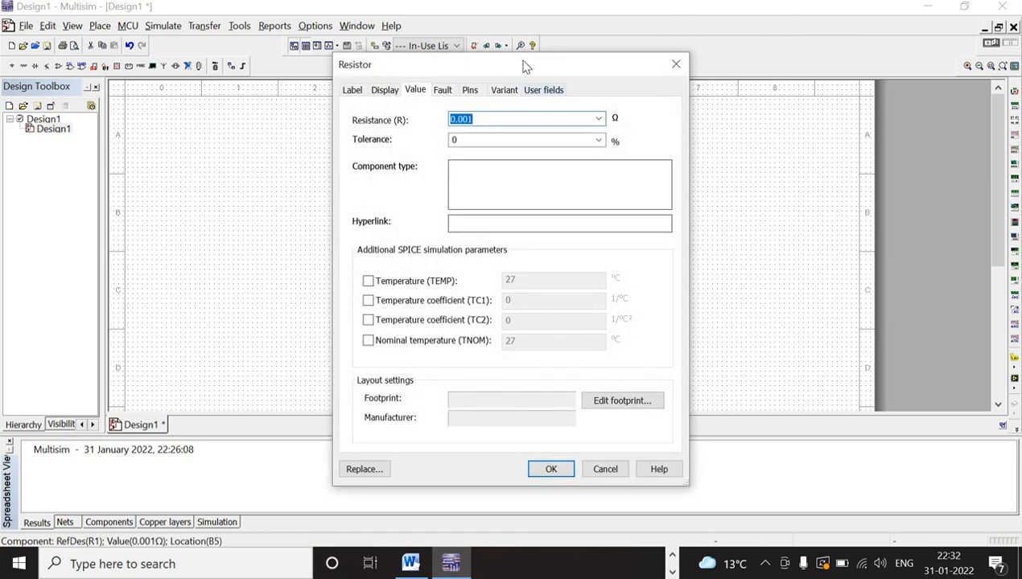
{"action": "left_click_drag", "start_coordinate": [493, 68], "coordinate": [453, 73]}
{"action": "left_click", "coordinate": [427, 126]}
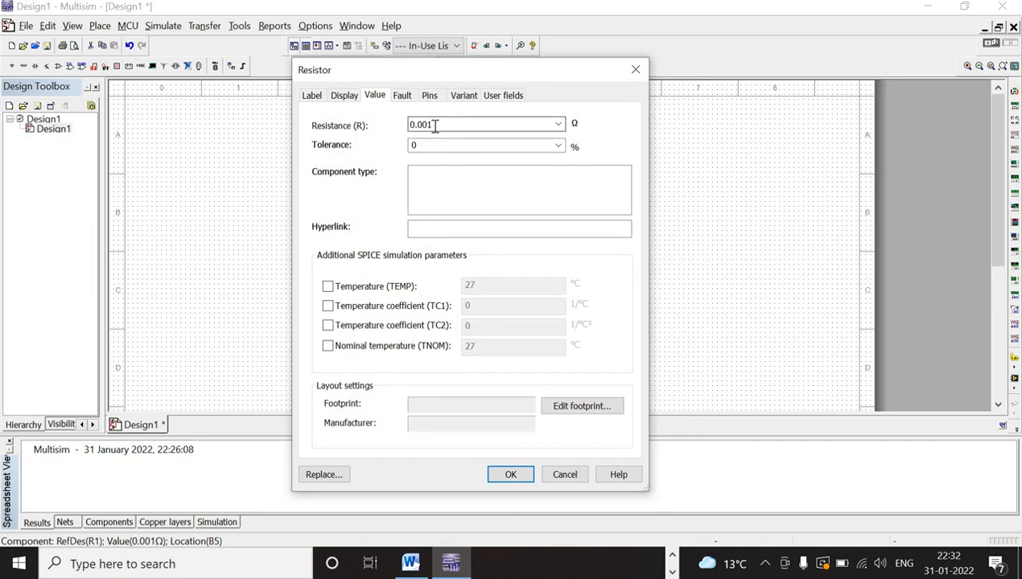
{"action": "double_click", "coordinate": [443, 129]}
{"action": "type", "text": "1"}
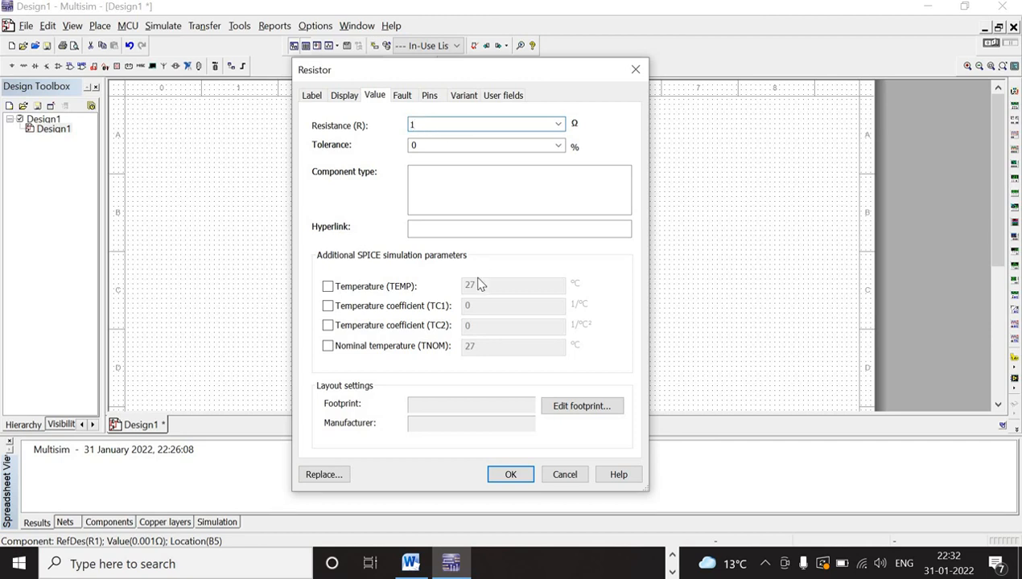
{"action": "key", "text": "Return"}
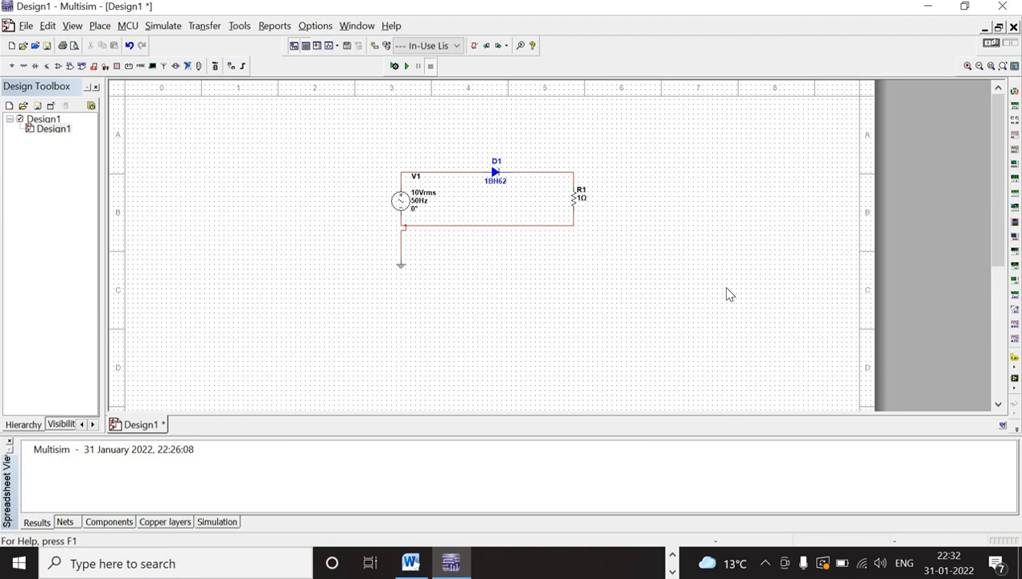
- Nudge the ground symbol slightly right to align it with its junction and straighten its wire
{"action": "left_click", "coordinate": [405, 276]}
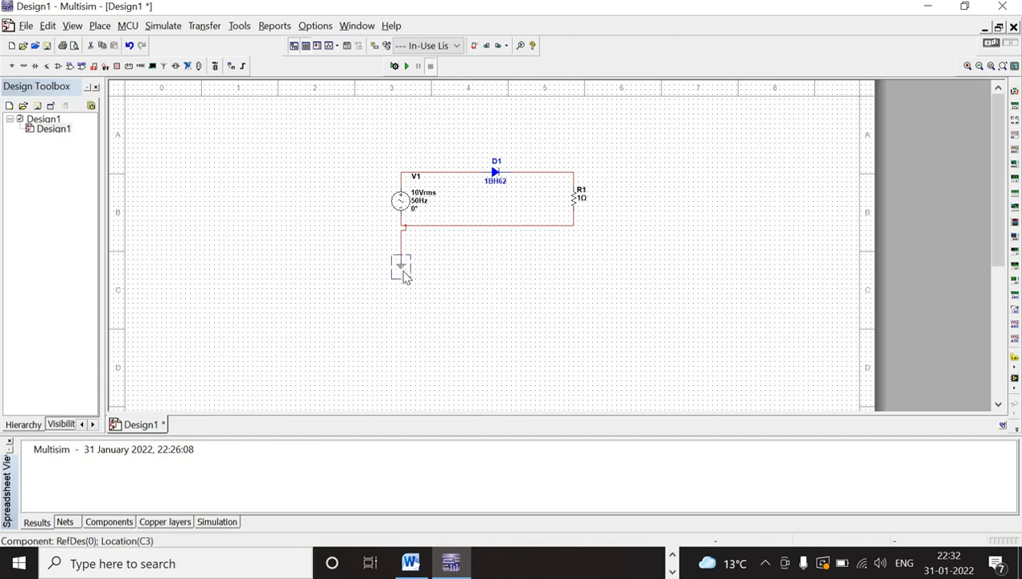
{"action": "key", "text": "Right"}
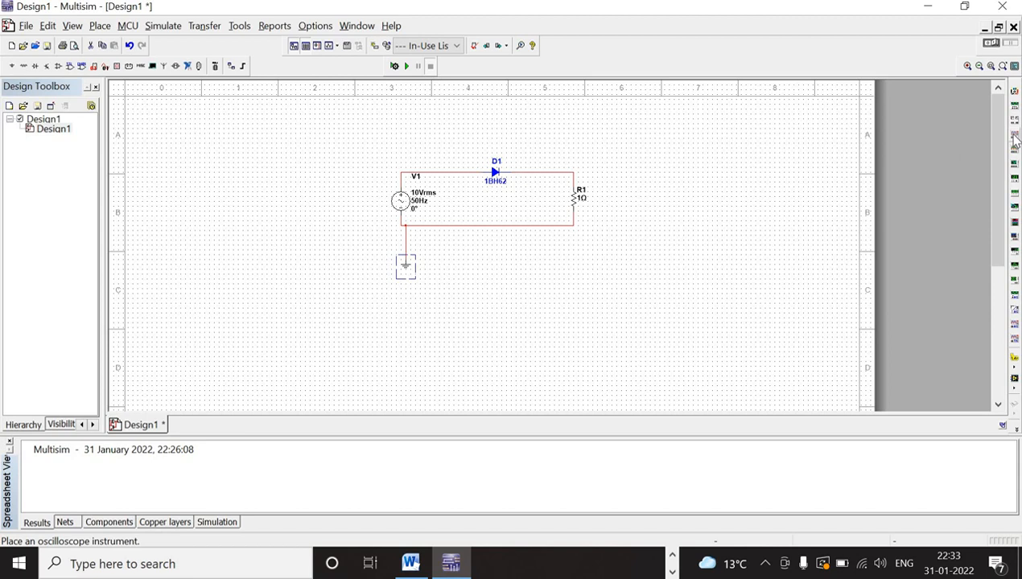
- Place an oscilloscope above and to the right of the resistor
{"action": "left_click", "coordinate": [1016, 138]}
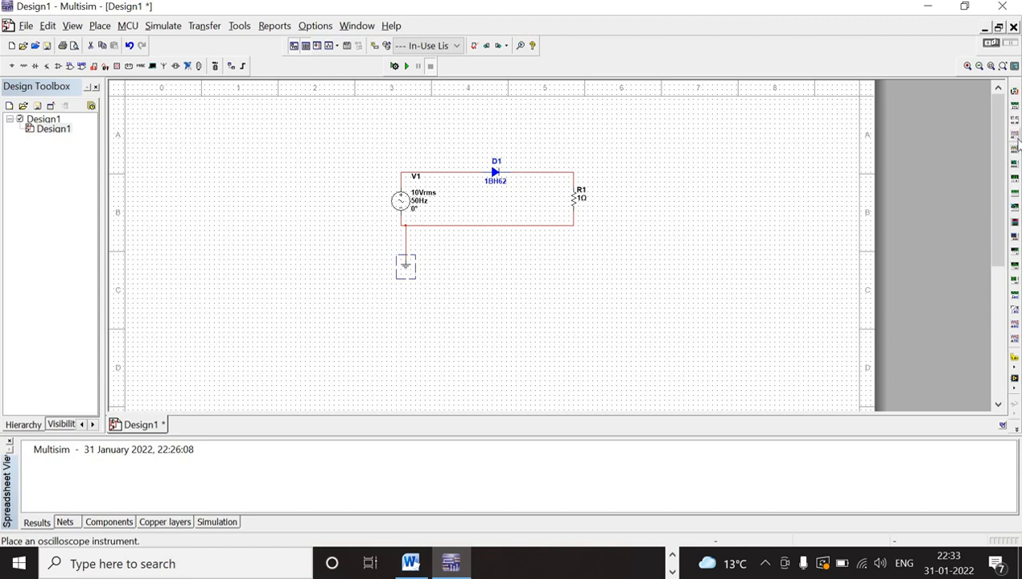
{"action": "left_click", "coordinate": [797, 188]}
{"action": "left_click", "coordinate": [664, 184]}
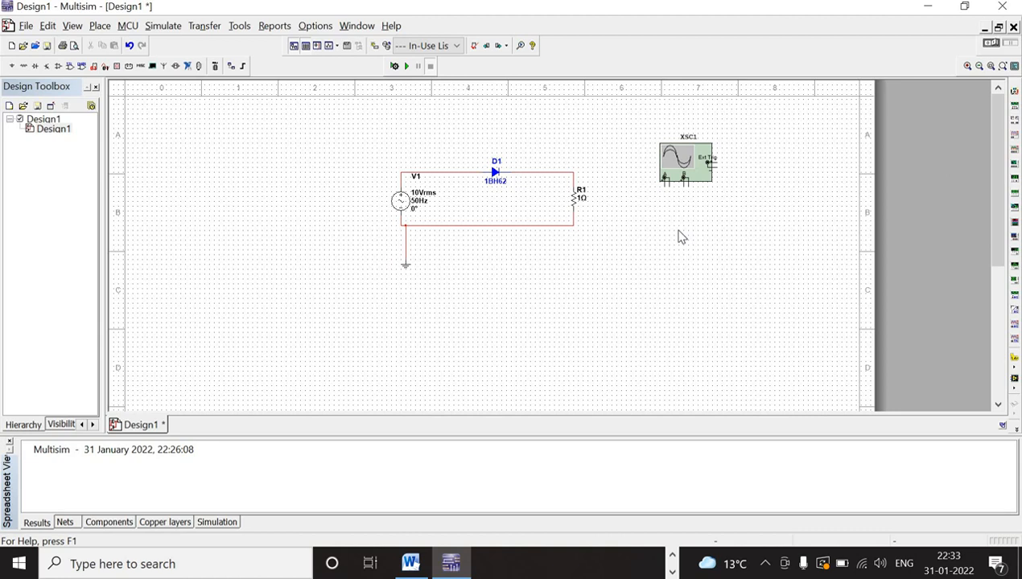
{"action": "left_click_drag", "start_coordinate": [674, 170], "coordinate": [660, 150]}
{"action": "left_click", "coordinate": [660, 200]}
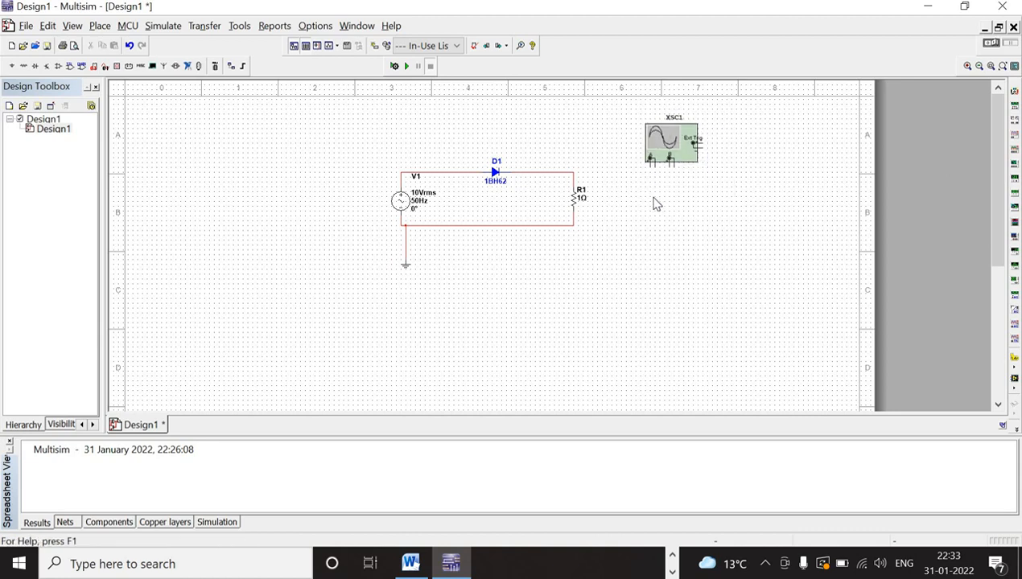
{"action": "left_click", "coordinate": [658, 145]}
{"action": "left_click_drag", "start_coordinate": [657, 140], "coordinate": [656, 126]}
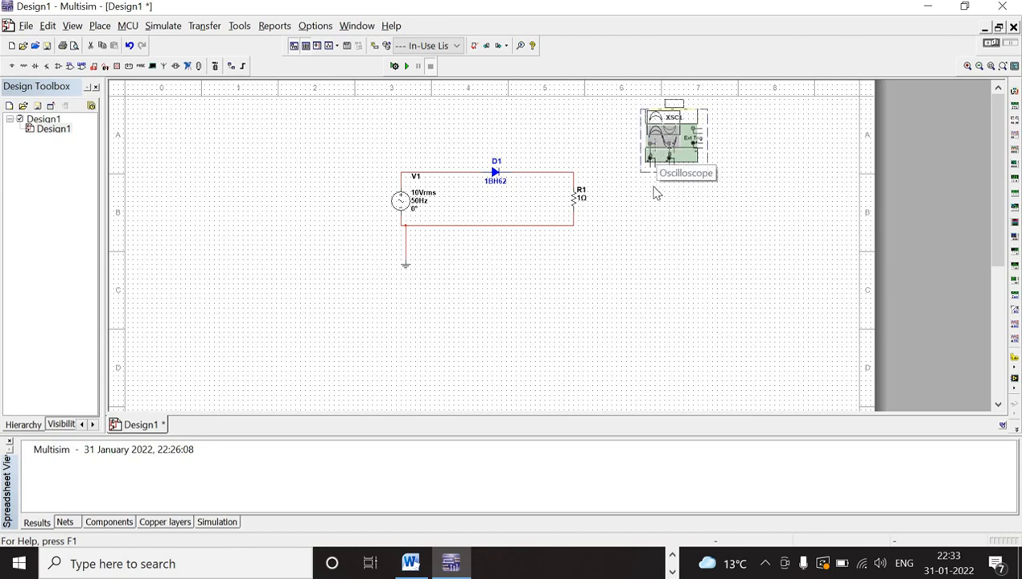
- Wire the oscilloscope's channel A positive terminal to the diode-resistor node and its negative terminal to the resistor's lower end
{"action": "left_click", "coordinate": [650, 155]}
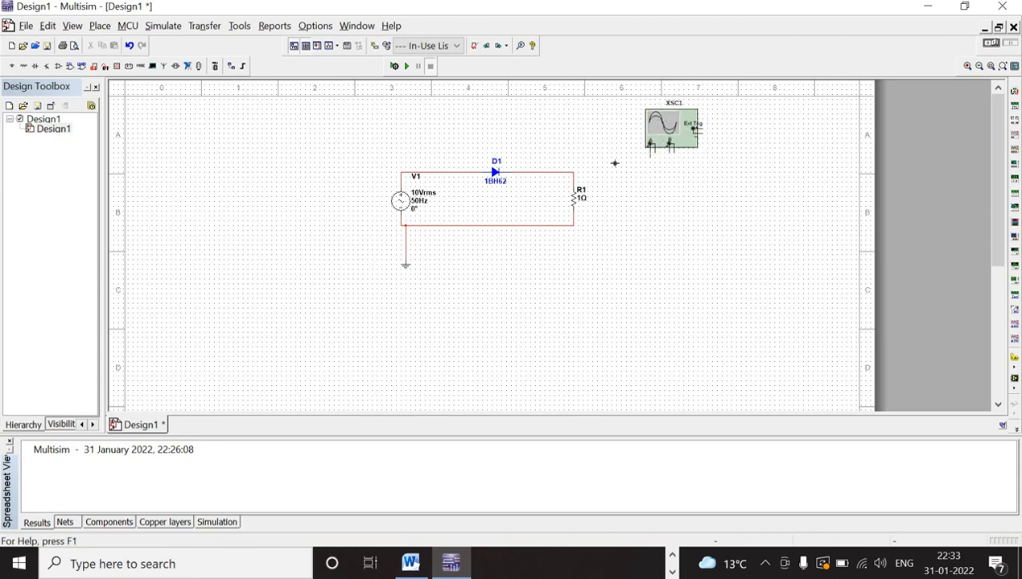
{"action": "left_click", "coordinate": [573, 170]}
{"action": "left_click", "coordinate": [654, 152]}
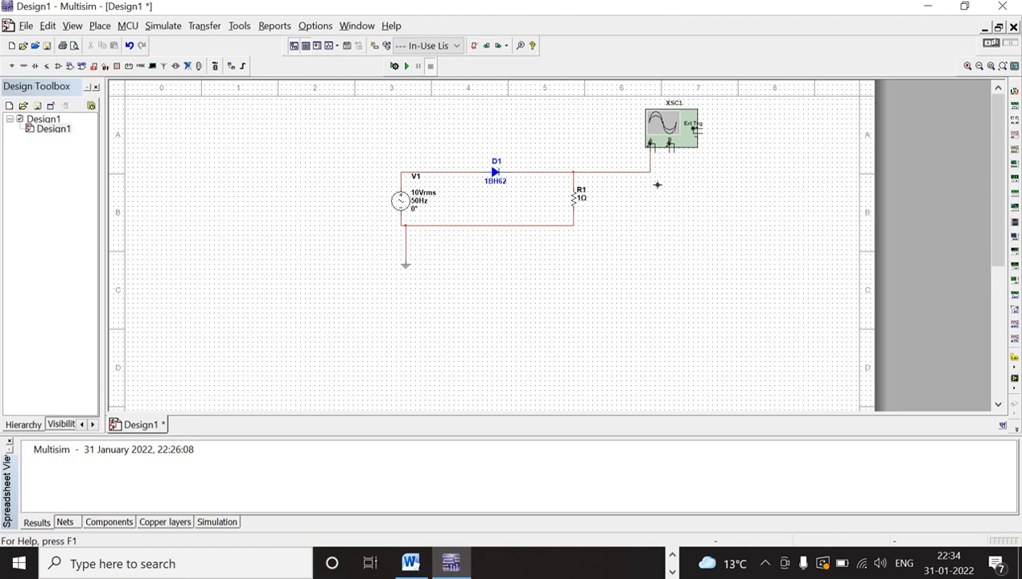
{"action": "left_click", "coordinate": [572, 226]}
- Wire the oscilloscope's channel B positive terminal to the source-diode wire and reroute the connection just below the circuit
{"action": "left_click", "coordinate": [667, 152]}
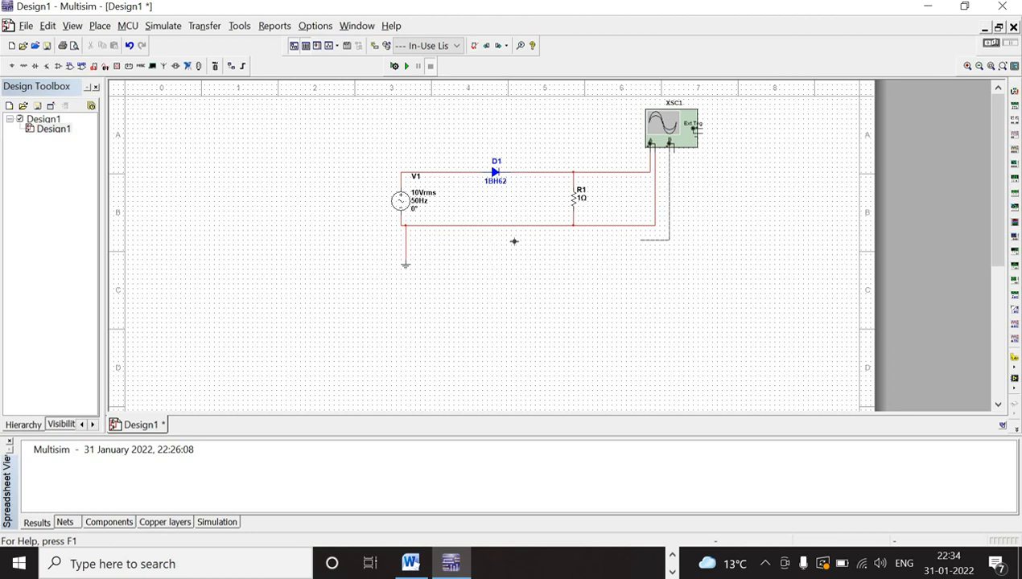
{"action": "left_click", "coordinate": [460, 173]}
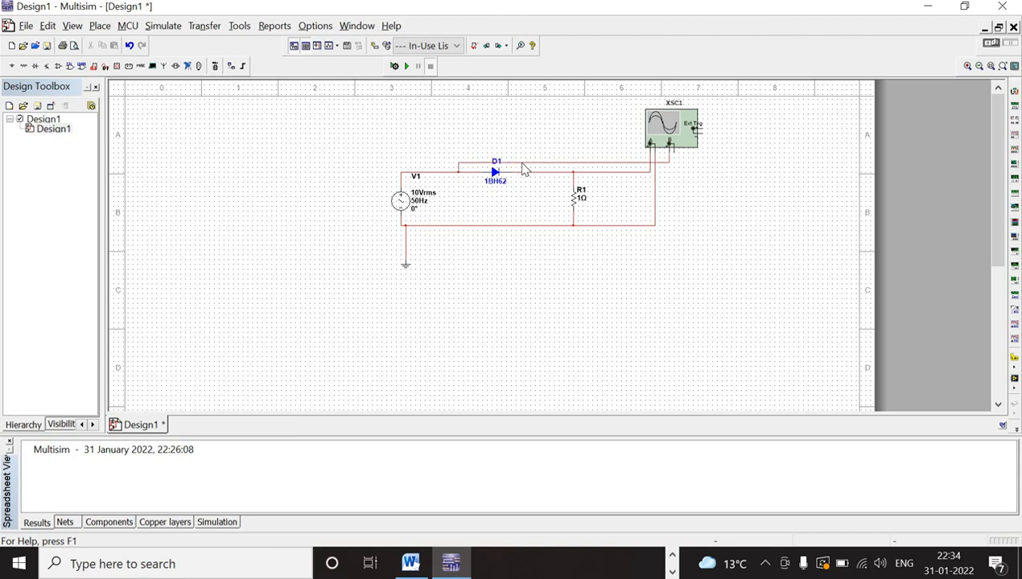
{"action": "left_click_drag", "start_coordinate": [527, 235], "coordinate": [529, 248]}
{"action": "left_click_drag", "start_coordinate": [531, 241], "coordinate": [531, 236]}
{"action": "left_click", "coordinate": [719, 260]}
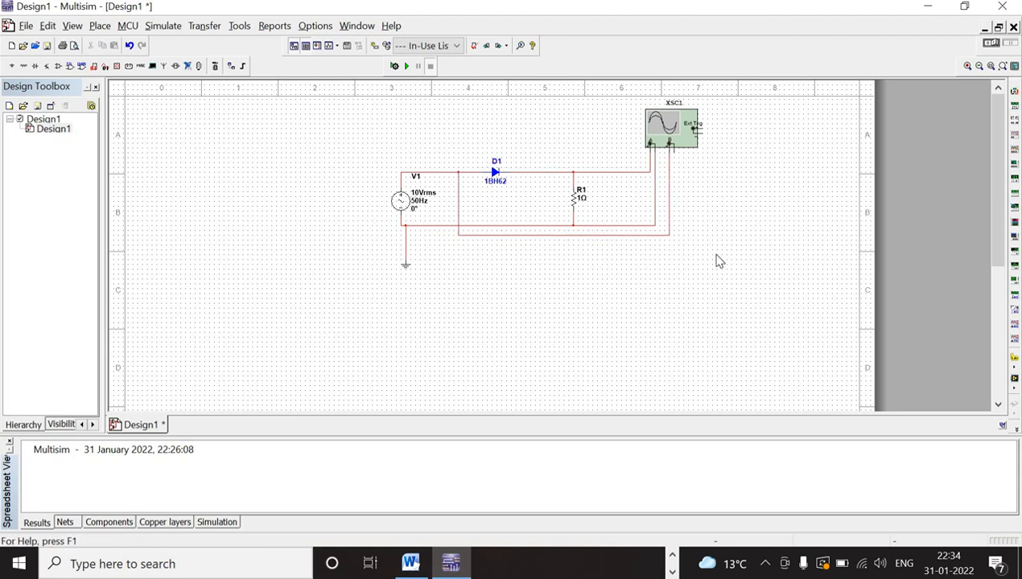
- Wire the oscilloscope's channel B negative terminal to the channel A negative wire just below the instrument
{"action": "scroll", "coordinate": [719, 245], "scroll_direction": "up", "scroll_amount": 1}
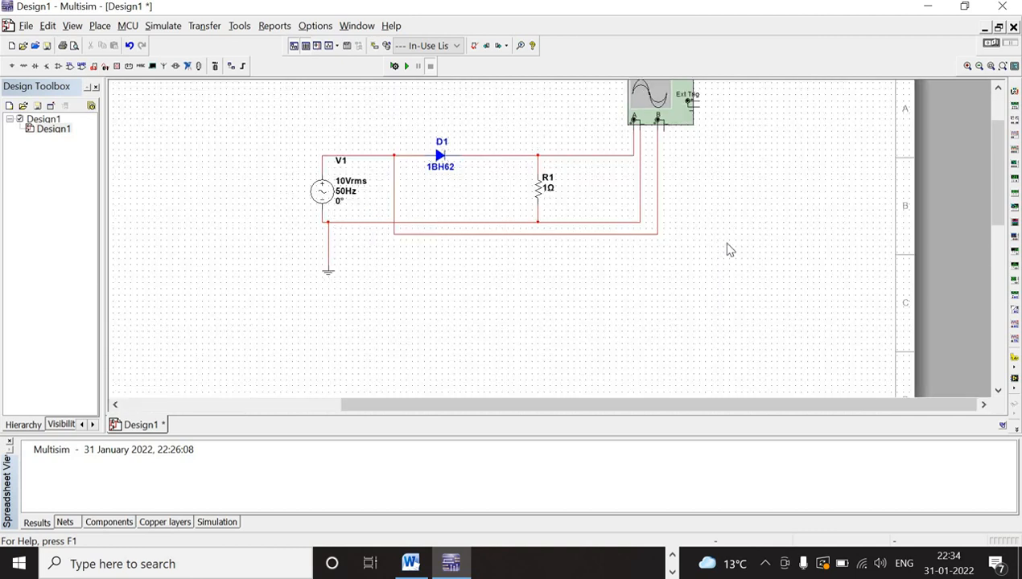
{"action": "scroll", "coordinate": [719, 245], "scroll_direction": "up", "scroll_amount": 1}
{"action": "scroll", "coordinate": [1001, 222], "scroll_direction": "up", "scroll_amount": 3}
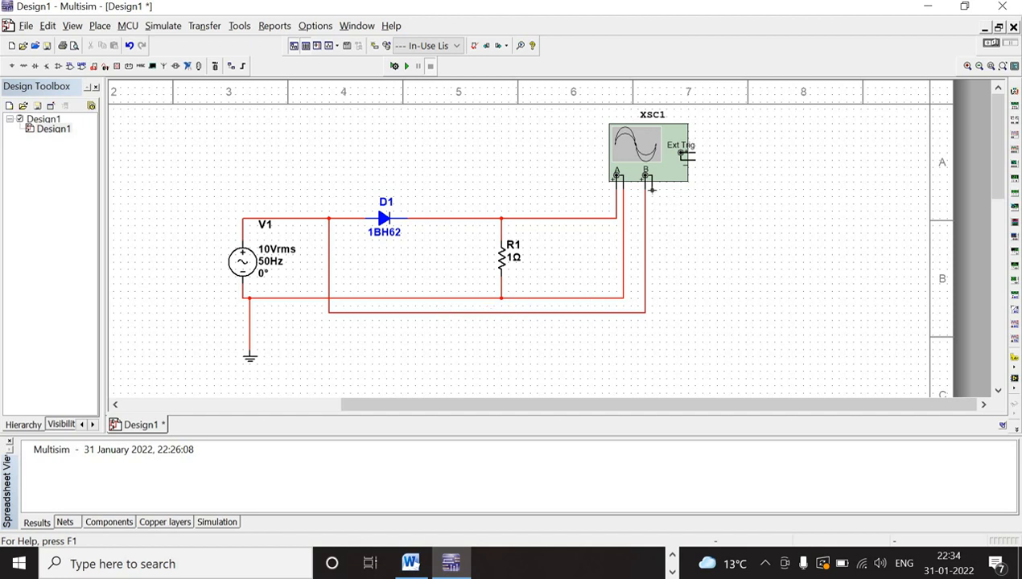
{"action": "left_click", "coordinate": [625, 224]}
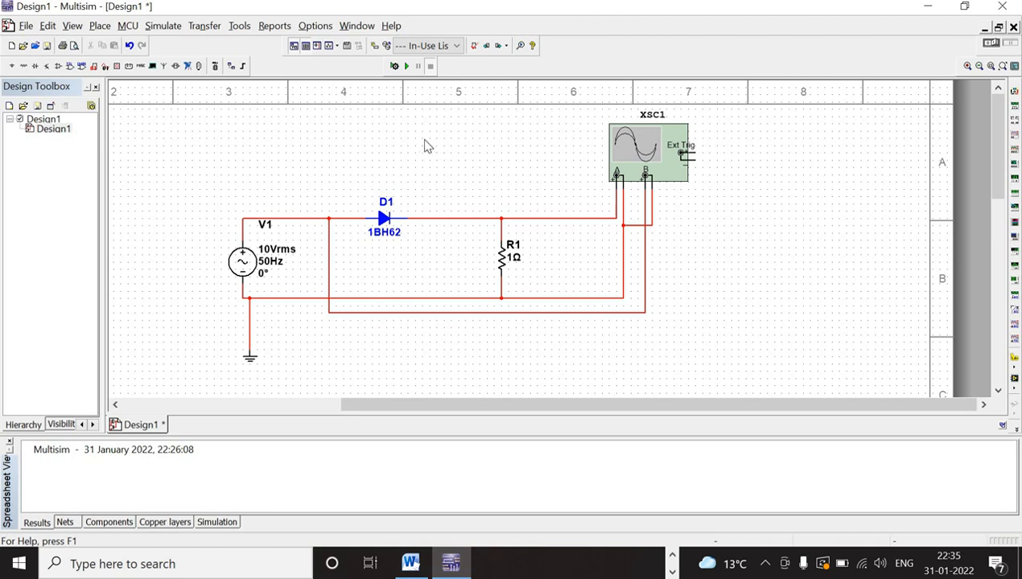
- Run the simulation, open the oscilloscope's display and reverse its background colour
{"action": "left_click", "coordinate": [407, 68]}
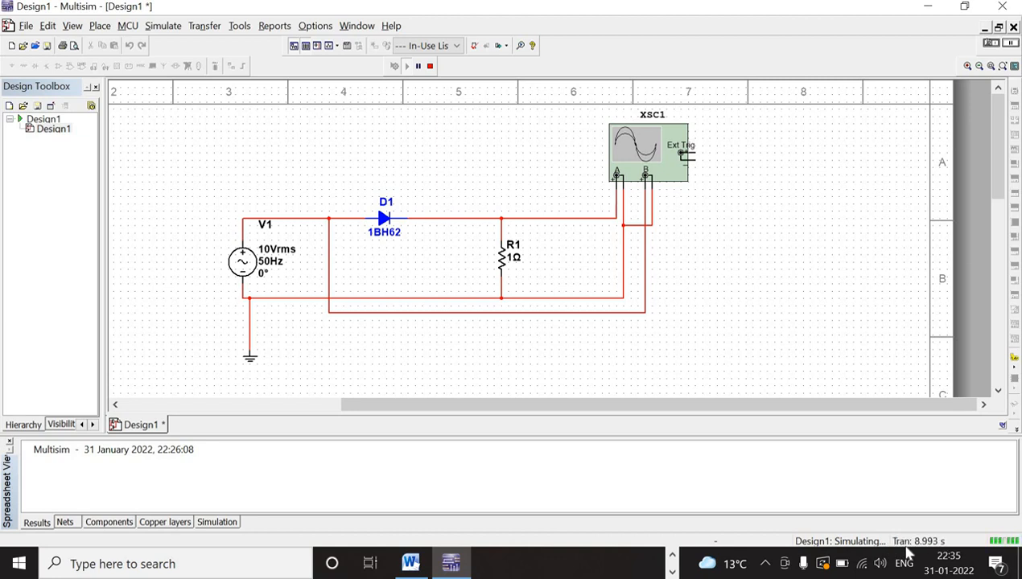
{"action": "double_click", "coordinate": [674, 180]}
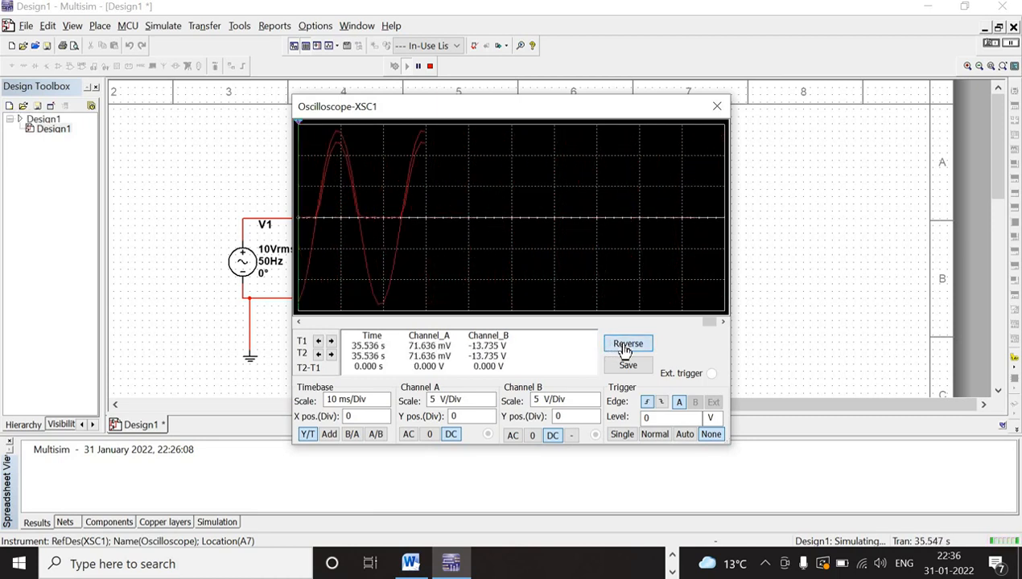
{"action": "left_click", "coordinate": [625, 348]}
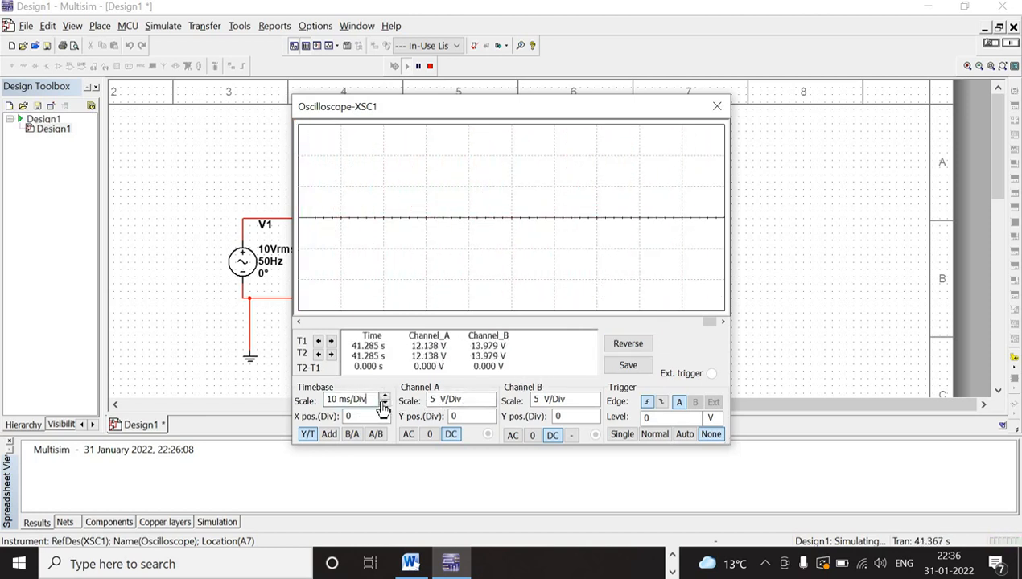
- Set the oscilloscope's timebase to 20 ms/Div, and try channel A at 10 V/Div before returning it to 5 V/Div
{"action": "left_click", "coordinate": [386, 408]}
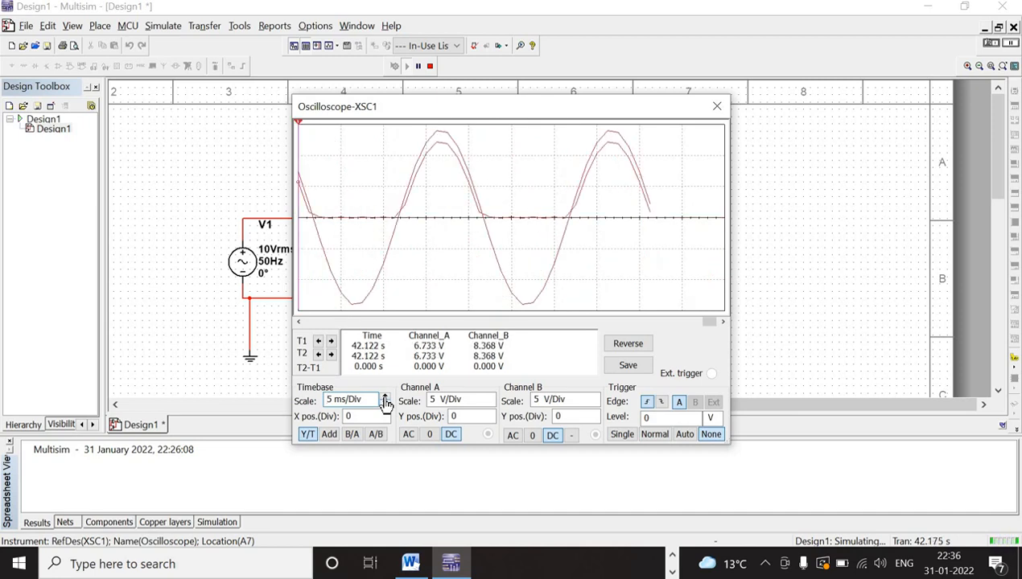
{"action": "left_click", "coordinate": [385, 399]}
{"action": "left_click", "coordinate": [386, 399]}
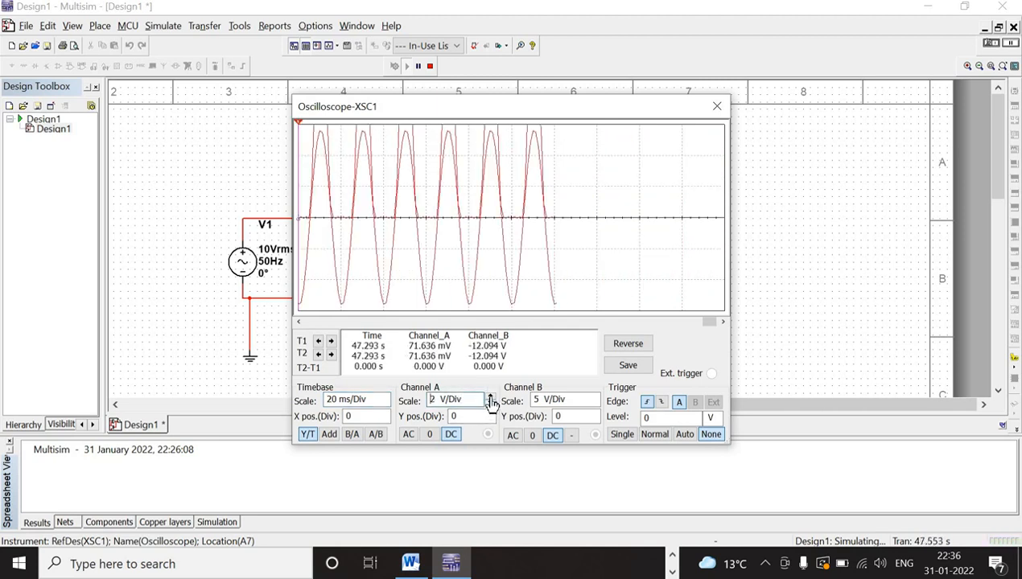
{"action": "left_click", "coordinate": [491, 399]}
{"action": "left_click", "coordinate": [491, 398]}
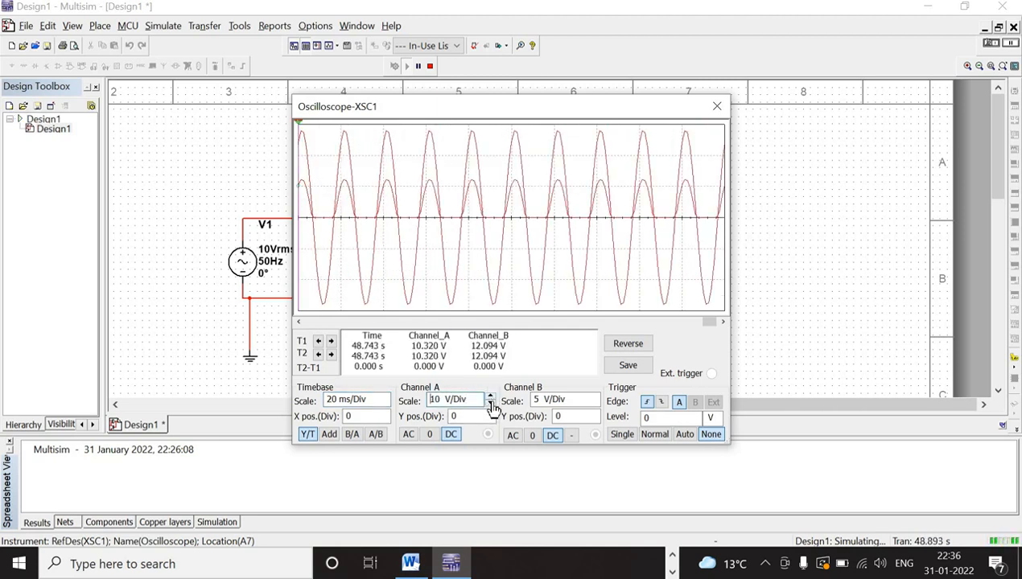
{"action": "left_click", "coordinate": [490, 404]}
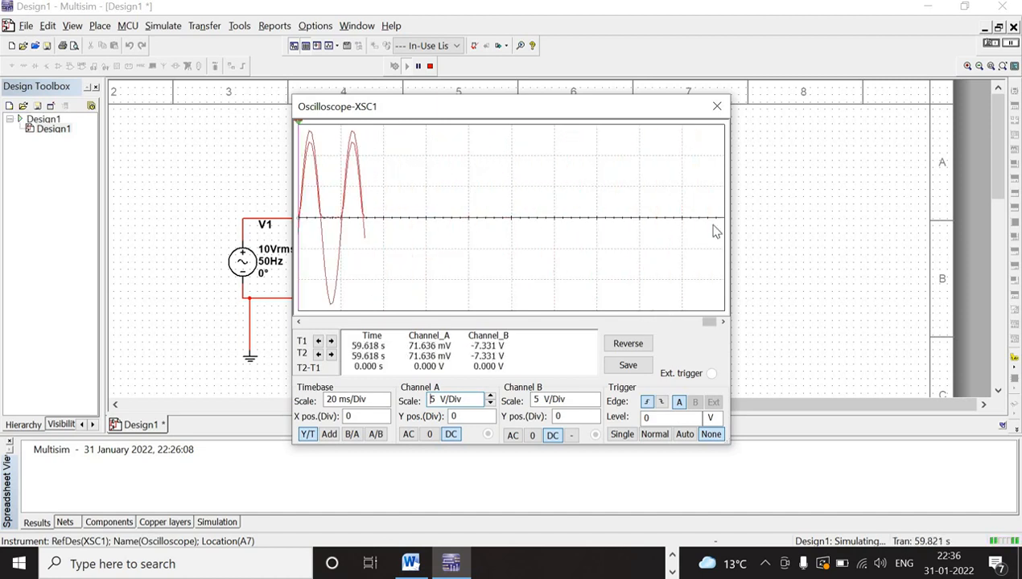
- Stop the simulation and set the colour of the net joining the diode, resistor and oscilloscope channel A to black
{"action": "left_click", "coordinate": [716, 107]}
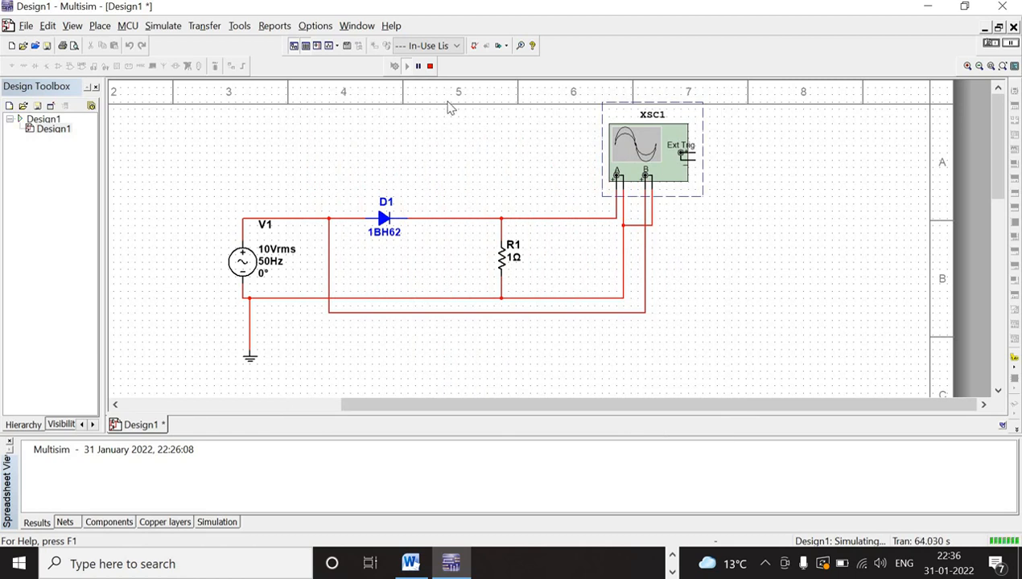
{"action": "left_click", "coordinate": [431, 71]}
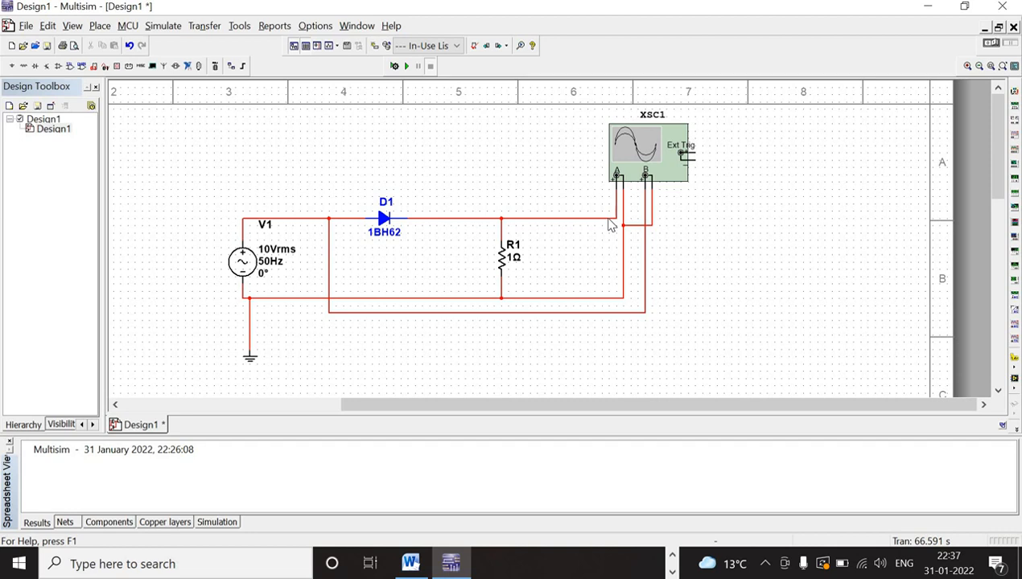
{"action": "left_click", "coordinate": [608, 219]}
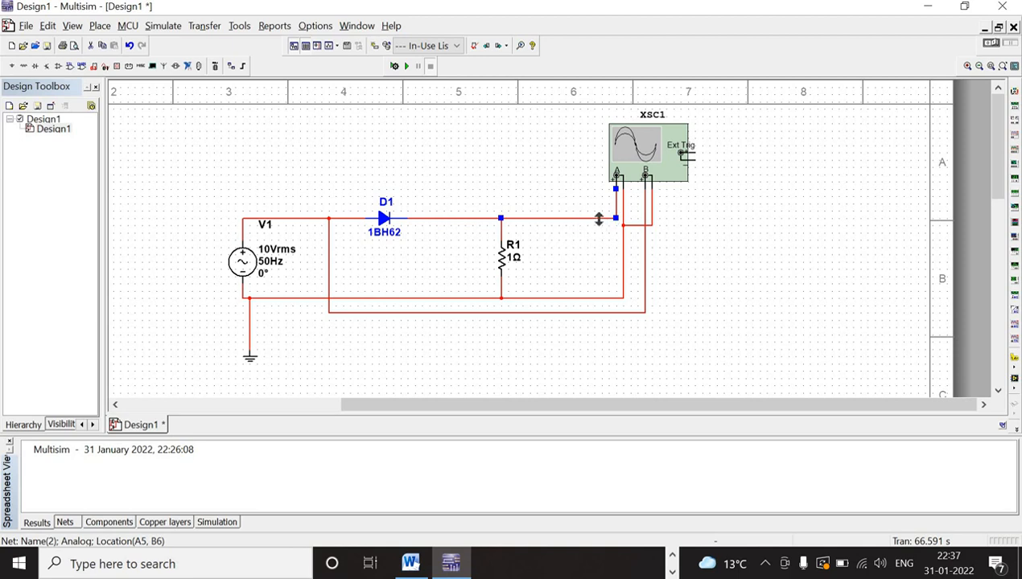
{"action": "right_click", "coordinate": [599, 225]}
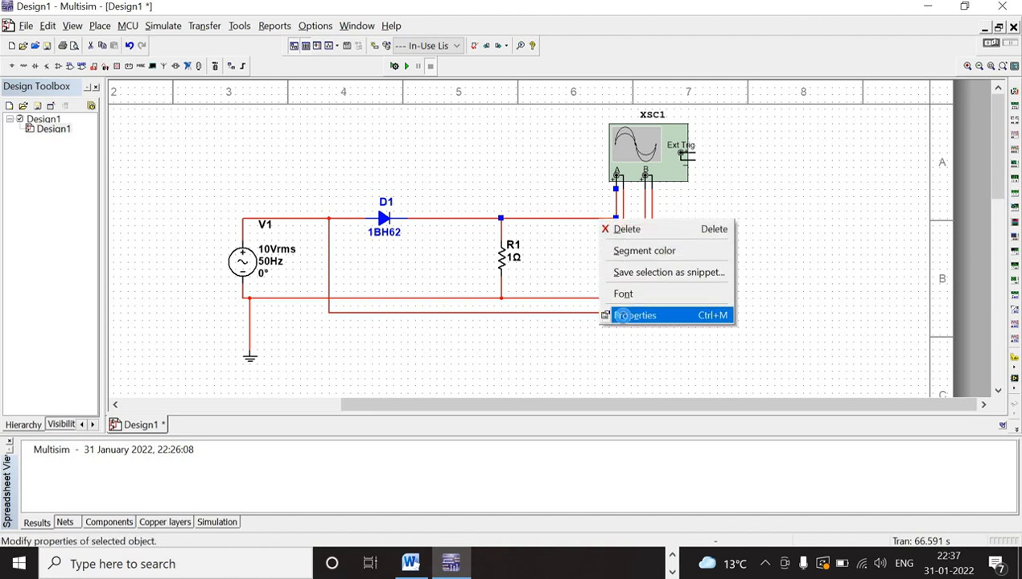
{"action": "left_click", "coordinate": [623, 319]}
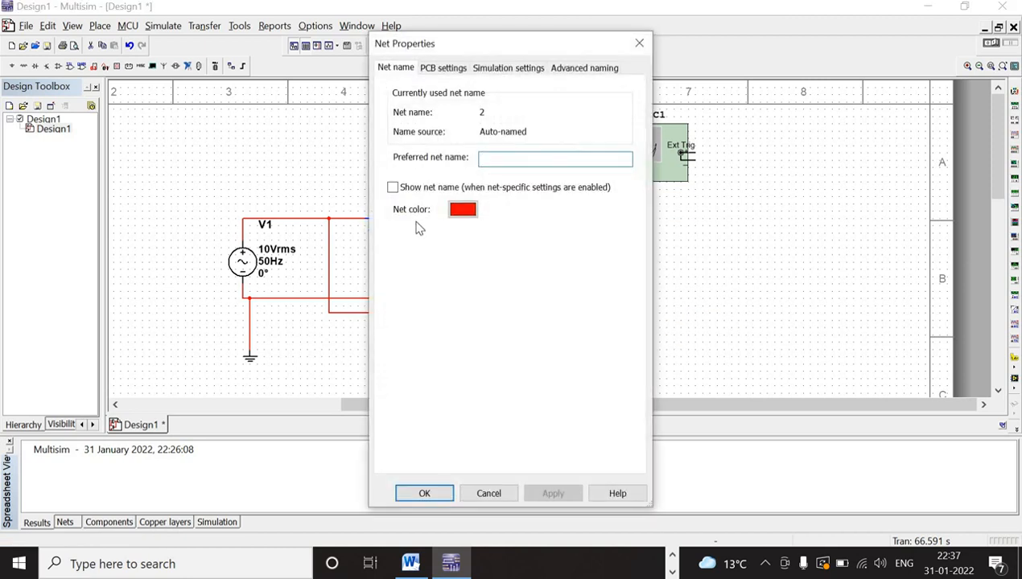
{"action": "left_click", "coordinate": [461, 212]}
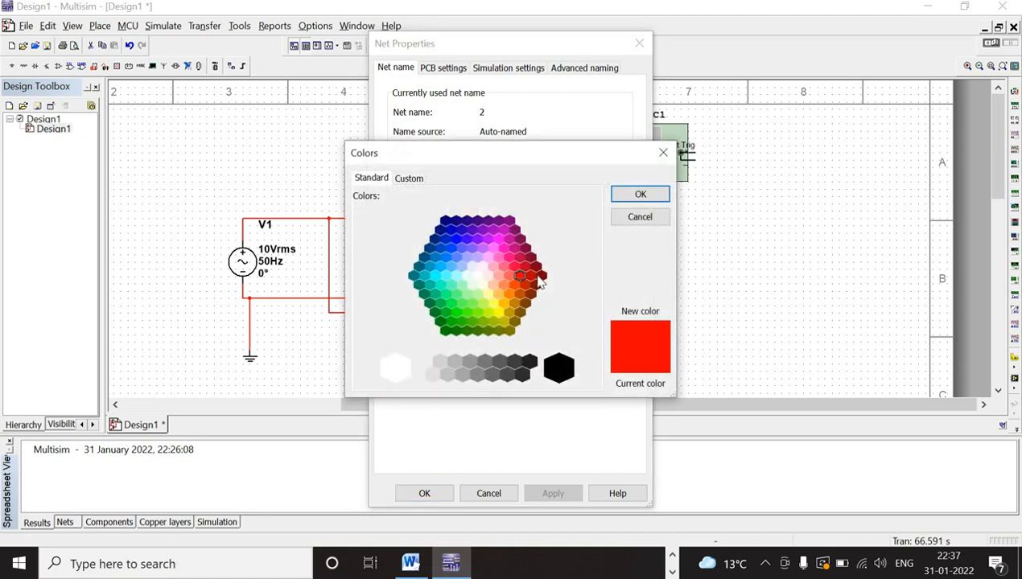
{"action": "left_click", "coordinate": [560, 372]}
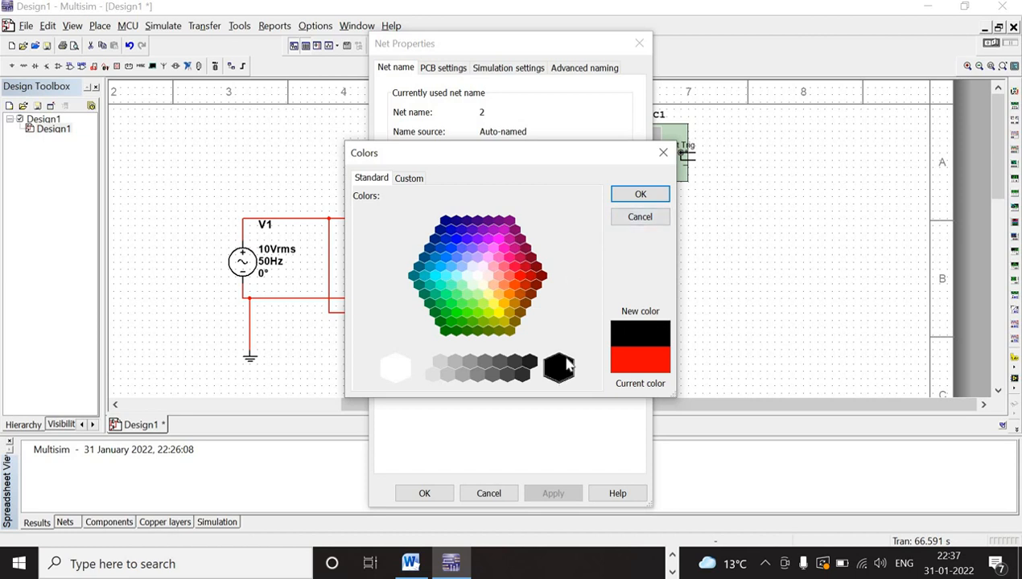
{"action": "left_click", "coordinate": [639, 195]}
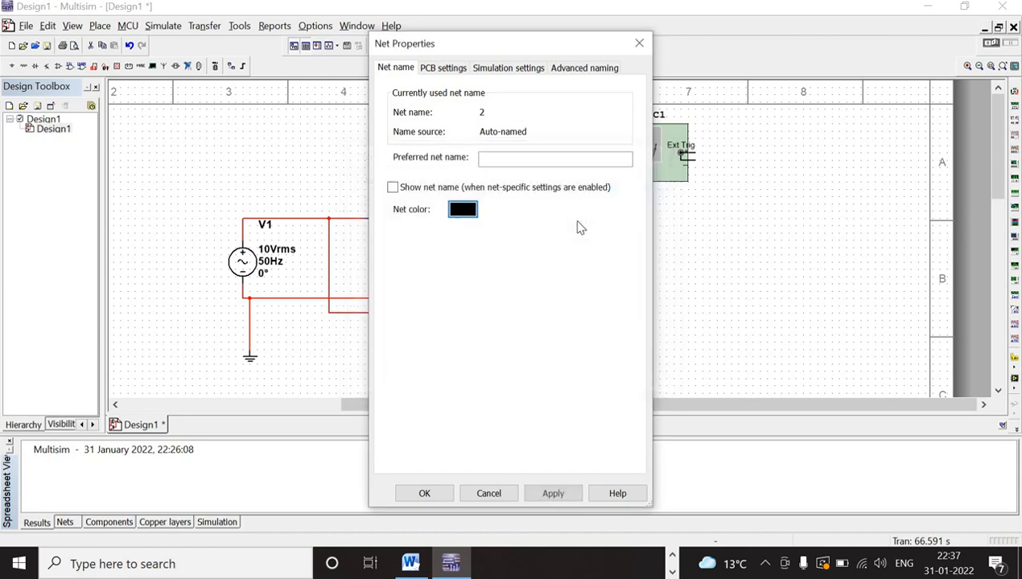
{"action": "left_click", "coordinate": [553, 493]}
{"action": "left_click", "coordinate": [422, 494]}
{"action": "left_click", "coordinate": [750, 276]}
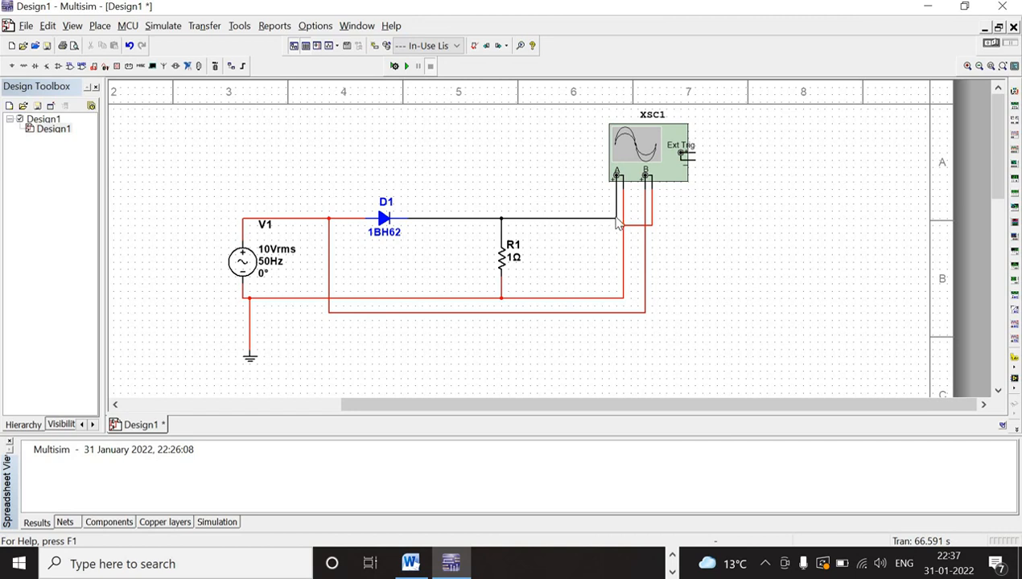
- Rerun the simulation and compare the input and output waveforms on the oscilloscope, then stop the run and close the display
{"action": "left_click", "coordinate": [406, 67]}
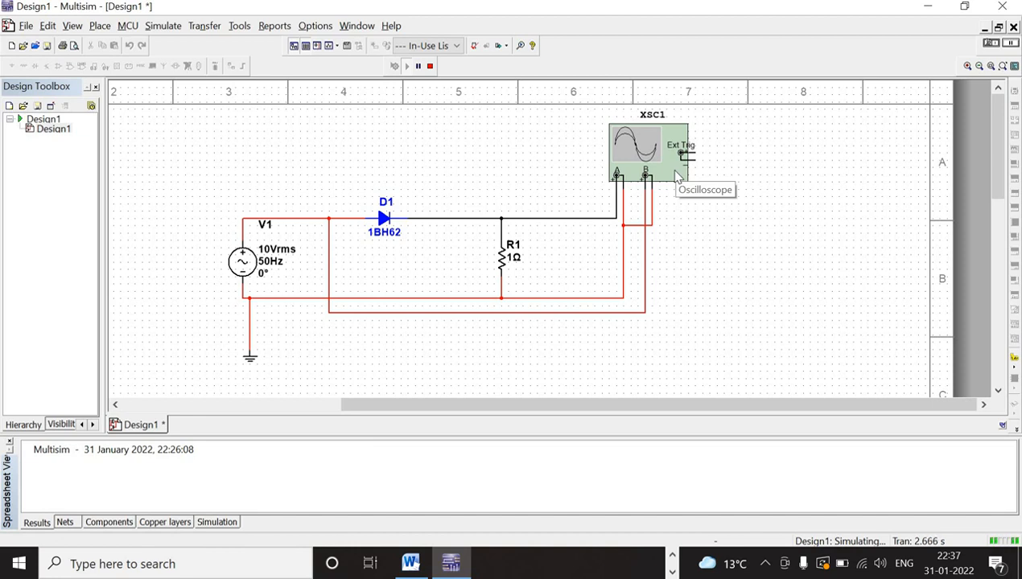
{"action": "double_click", "coordinate": [676, 177]}
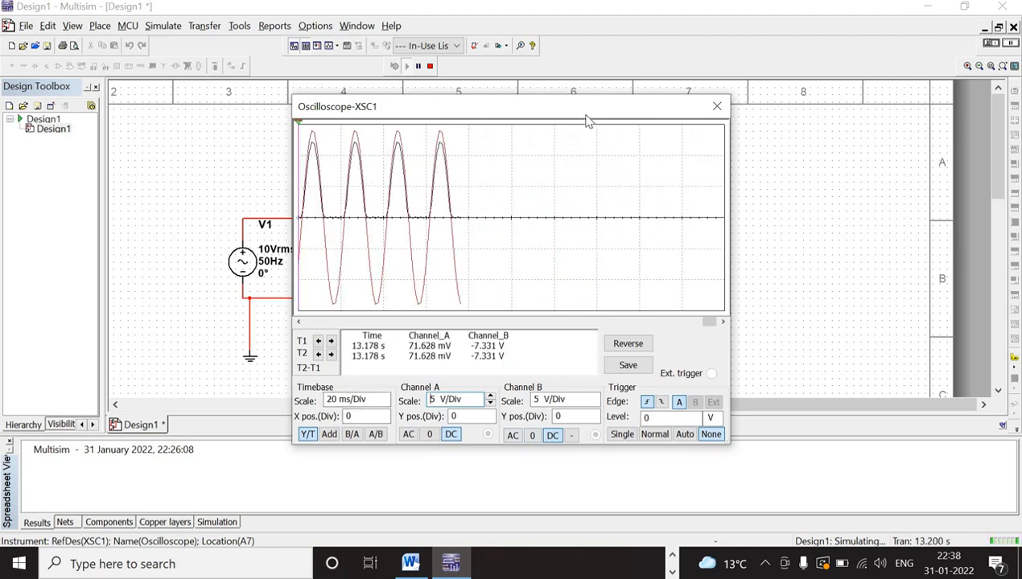
{"action": "left_click_drag", "start_coordinate": [596, 119], "coordinate": [656, 161]}
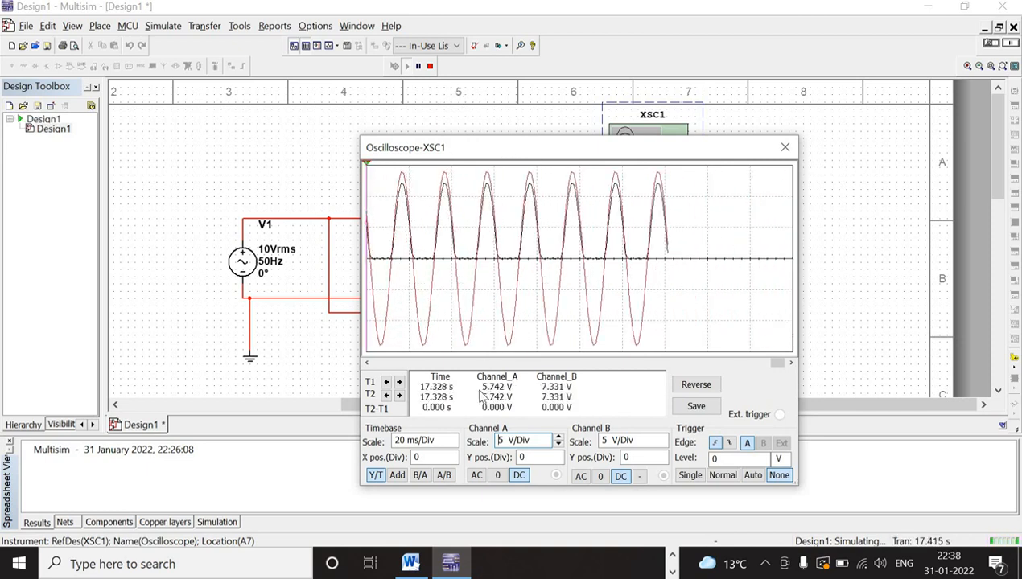
{"action": "left_click", "coordinate": [452, 445]}
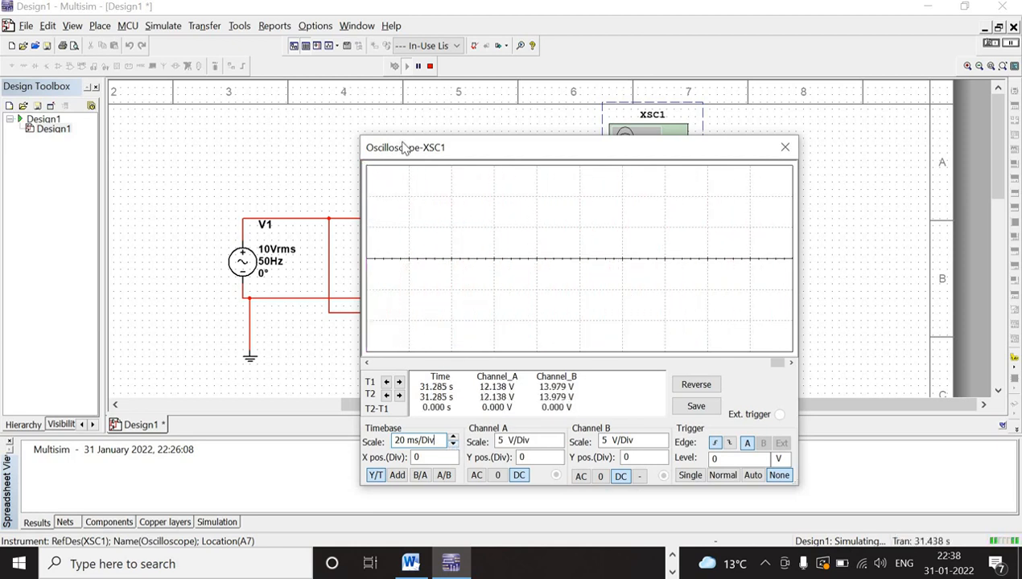
{"action": "left_click", "coordinate": [430, 67]}
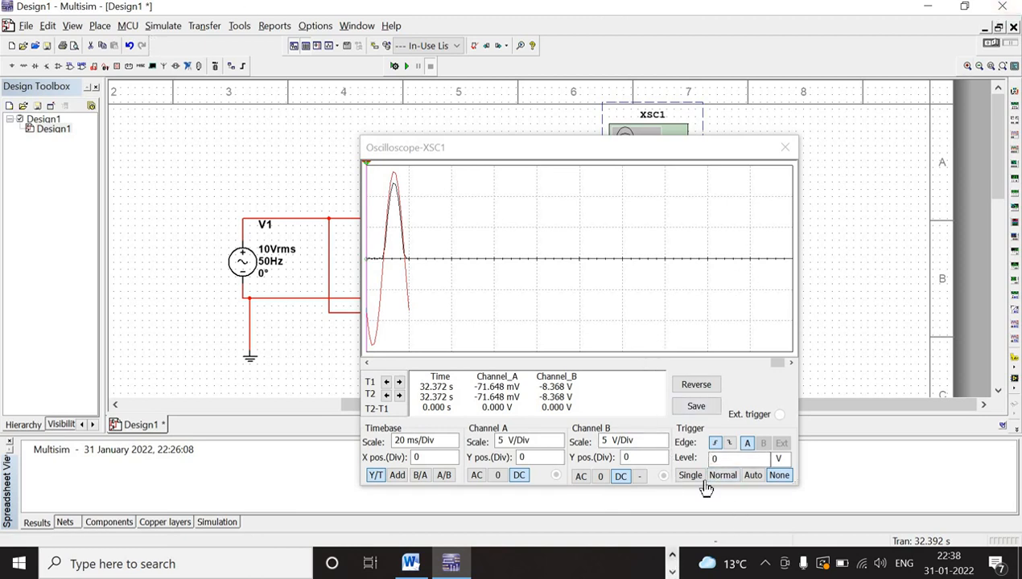
{"action": "left_click", "coordinate": [672, 560]}
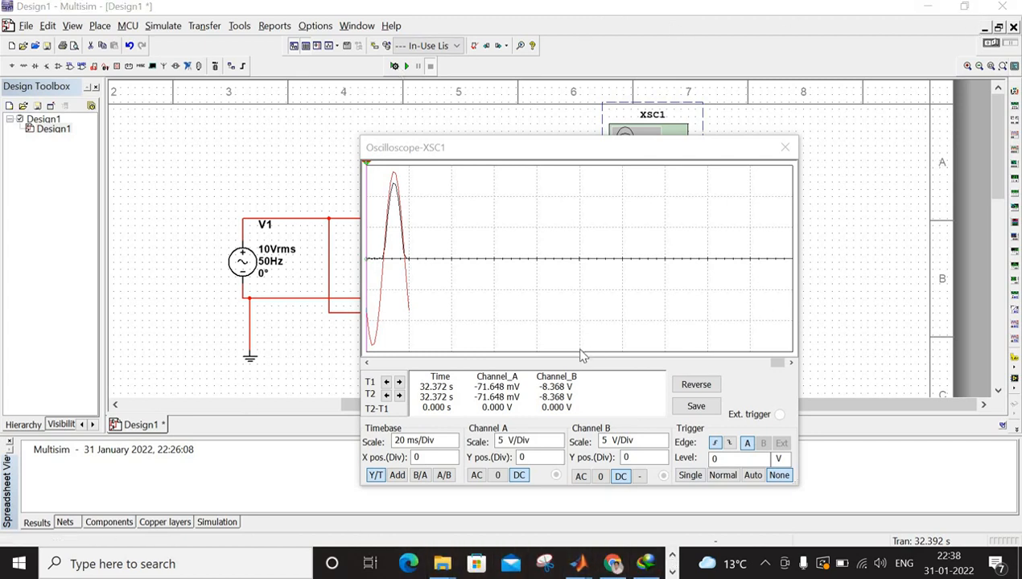
{"action": "left_click", "coordinate": [788, 148]}
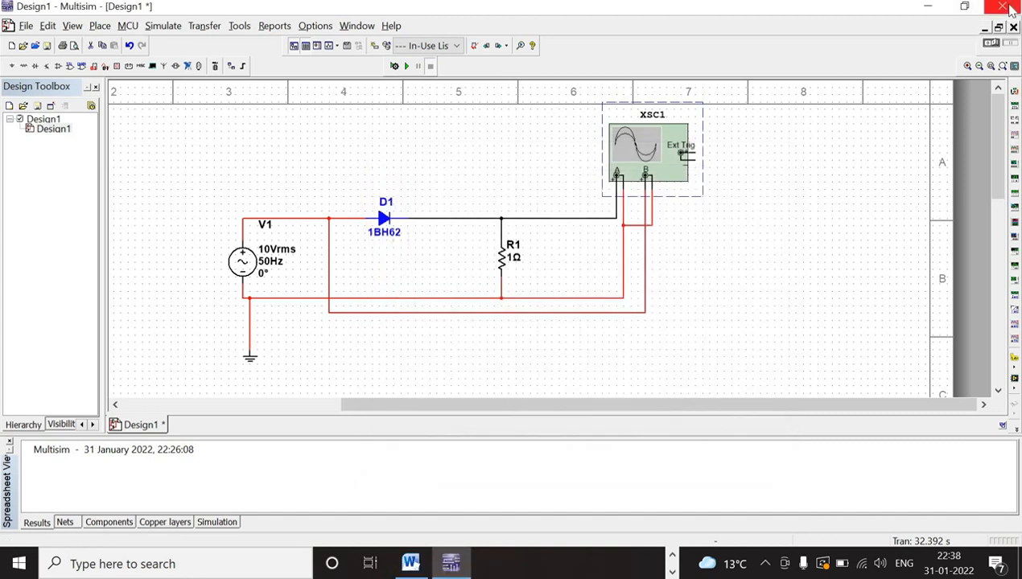
- Close Multisim without saving Design1 and restore the Word document to a smaller window
{"action": "left_click", "coordinate": [1005, 7]}
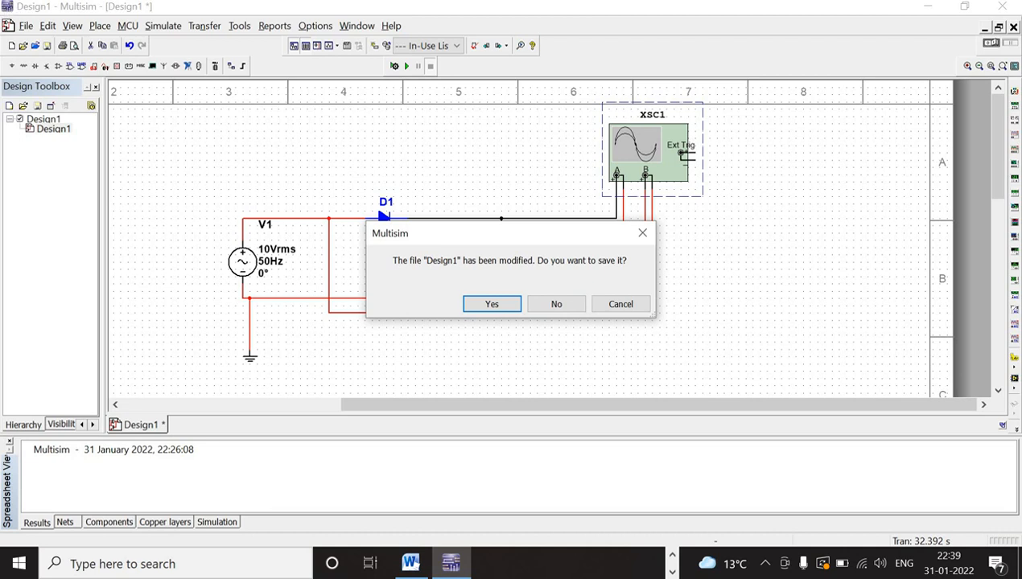
{"action": "left_click", "coordinate": [563, 309]}
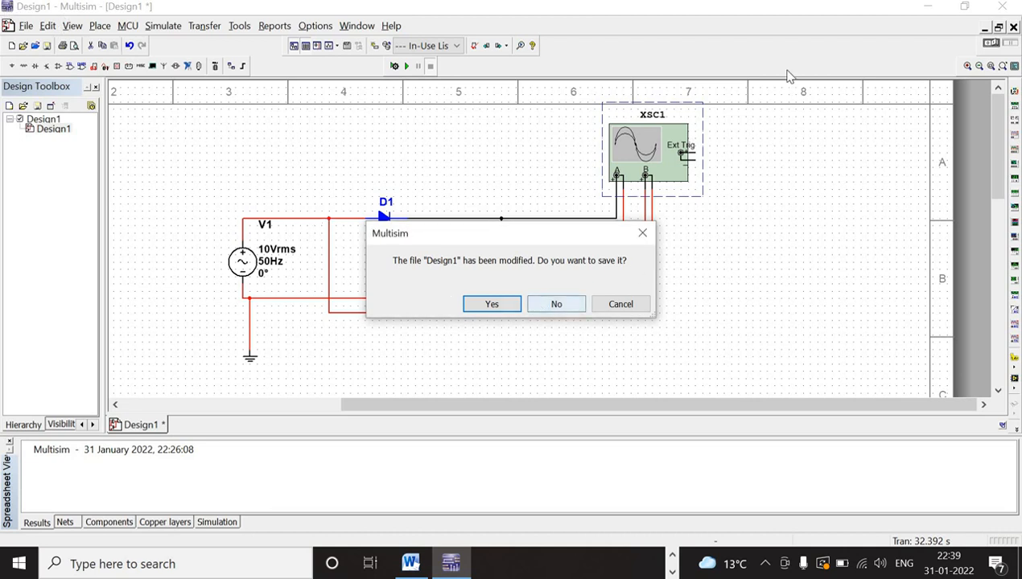
{"action": "left_click", "coordinate": [1002, 6]}
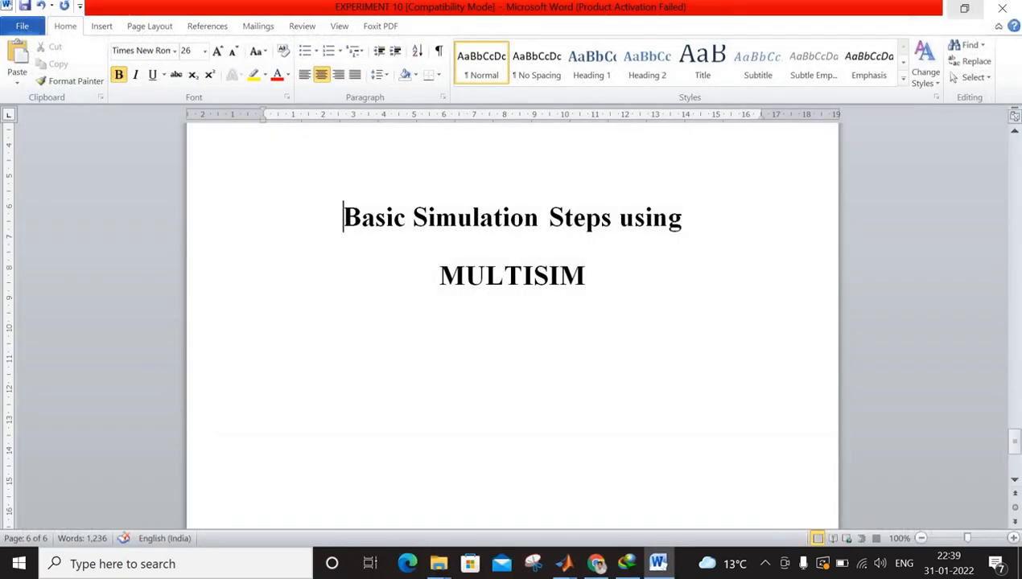
{"action": "left_click", "coordinate": [964, 8]}
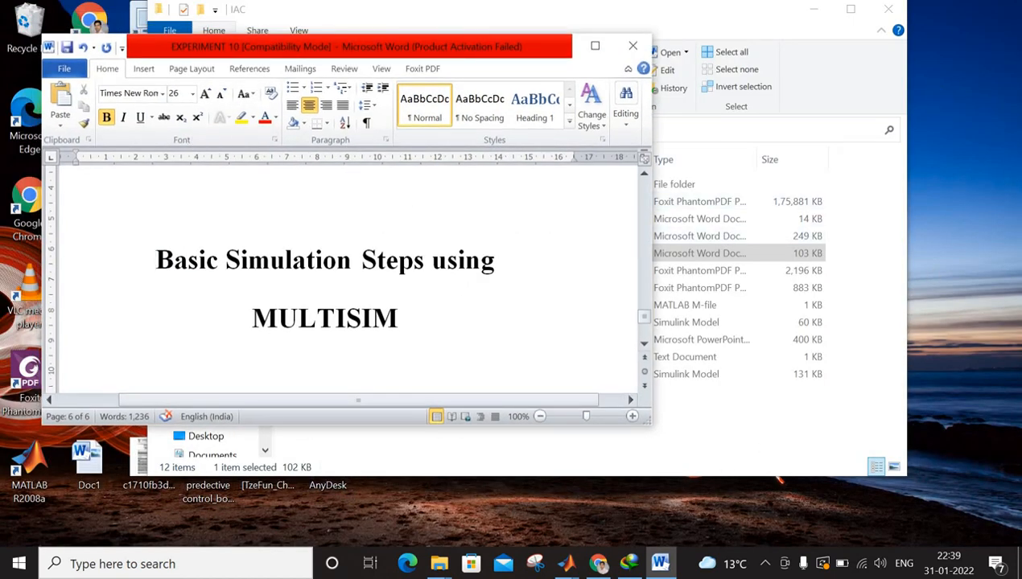
{"action": "left_click", "coordinate": [912, 42]}
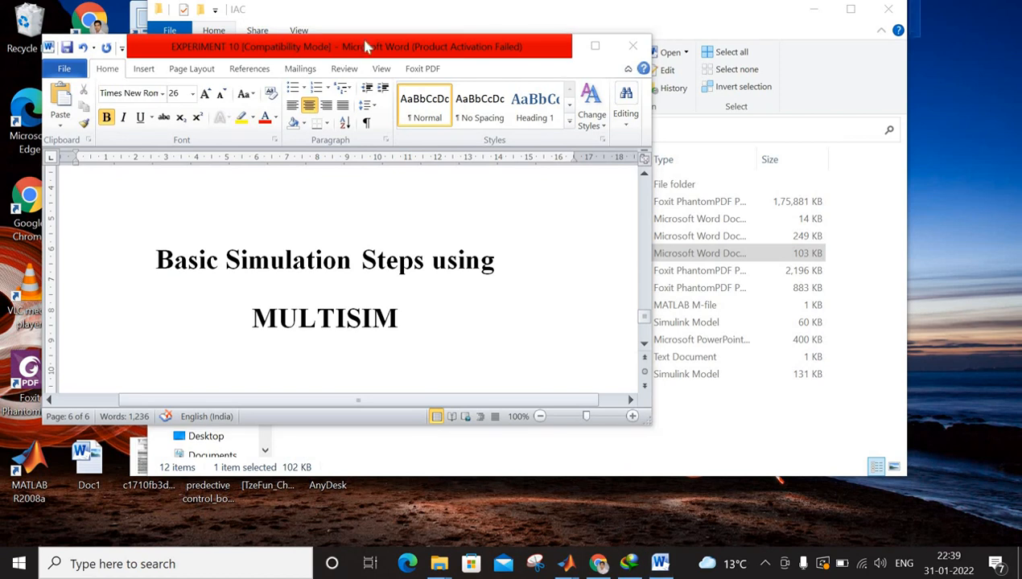